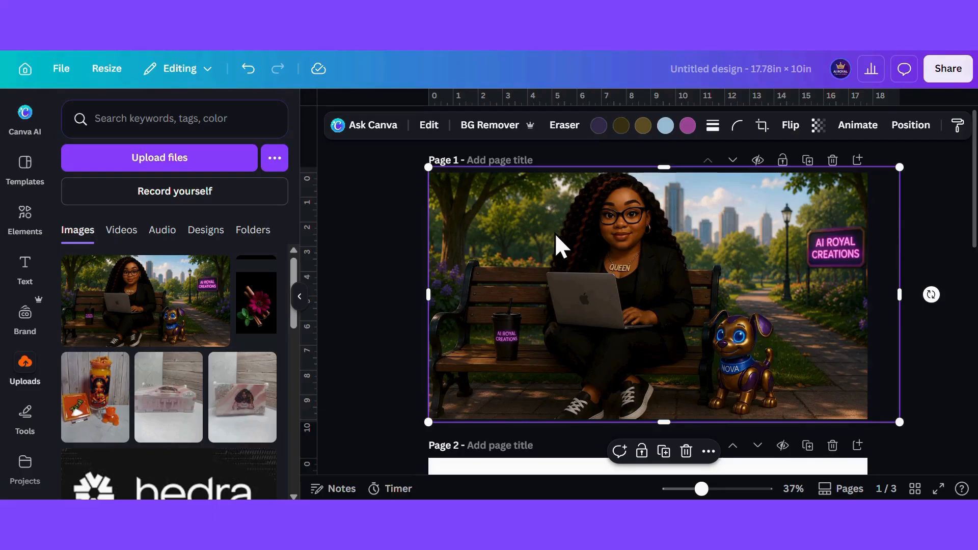
# - Open the editing options for the page 1 image and look through its tools, style matches, filters, apps and shadows
pyautogui.click(428, 125)
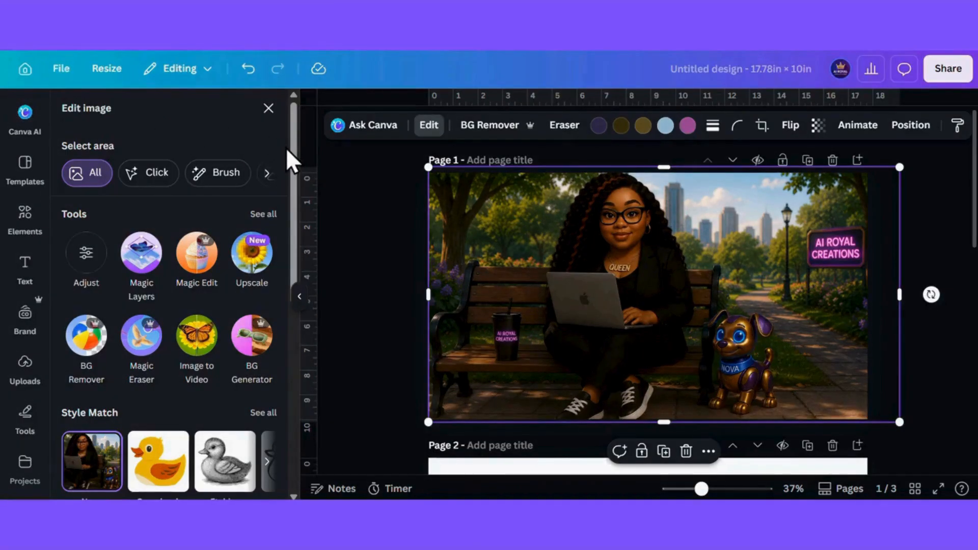
pyautogui.scroll(-5, 350, 261)
pyautogui.scroll(-5, 272, 262)
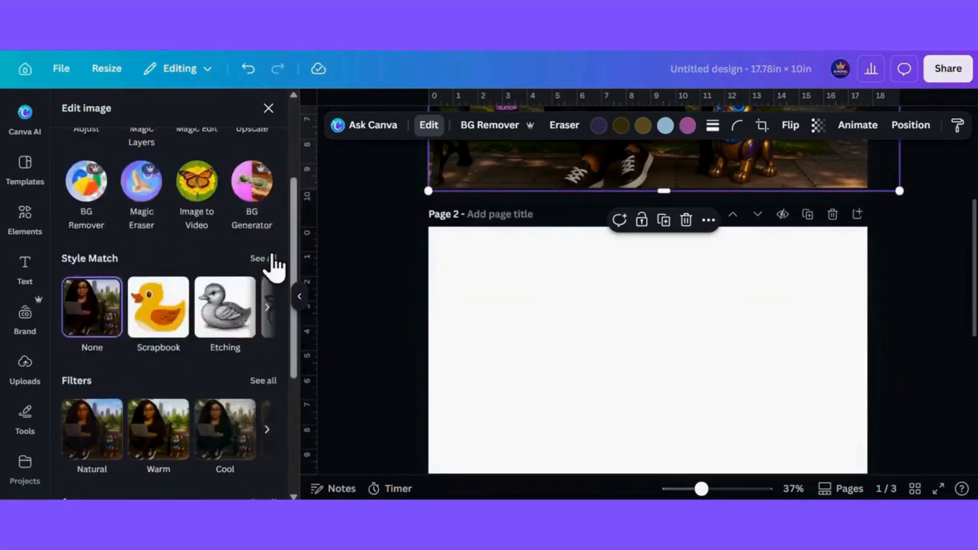
pyautogui.scroll(-3, 252, 189)
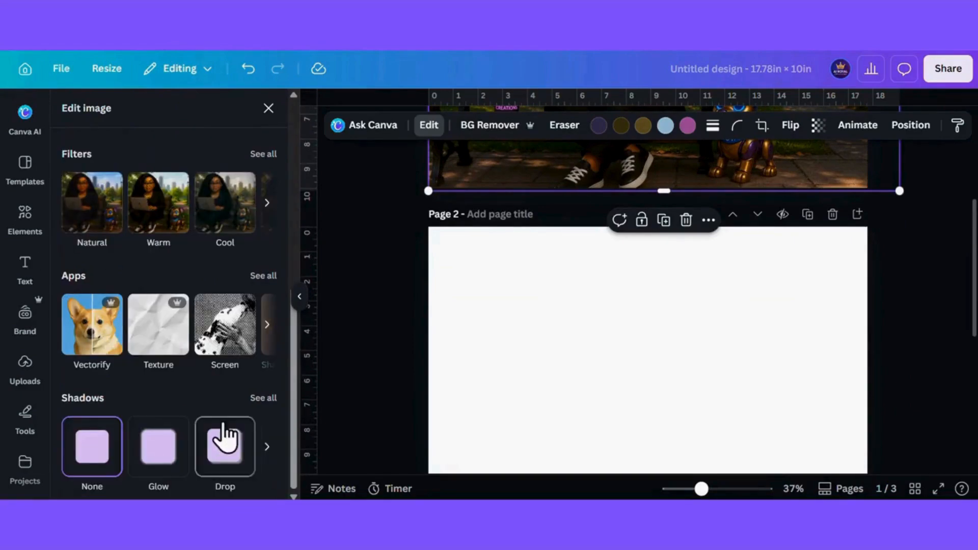
pyautogui.scroll(5, 214, 408)
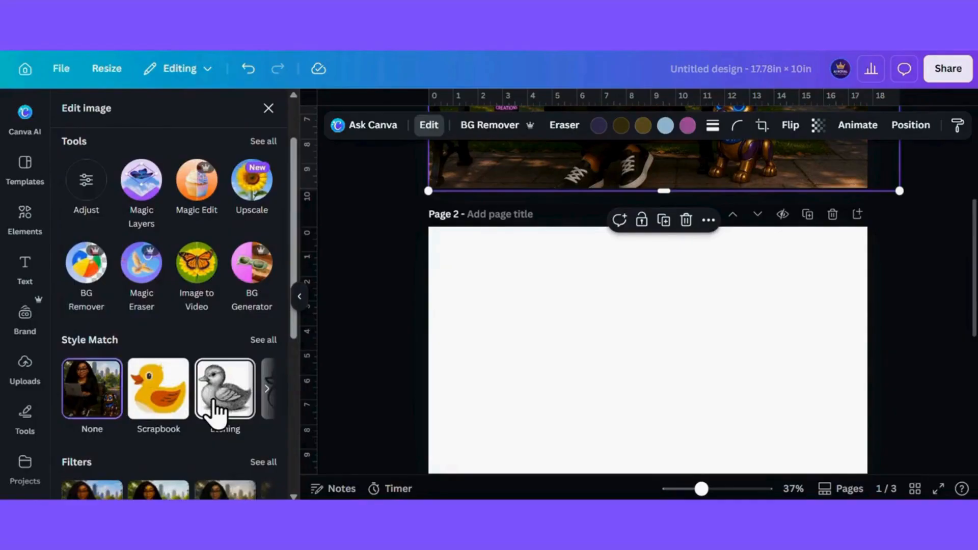
pyautogui.scroll(4, 461, 292)
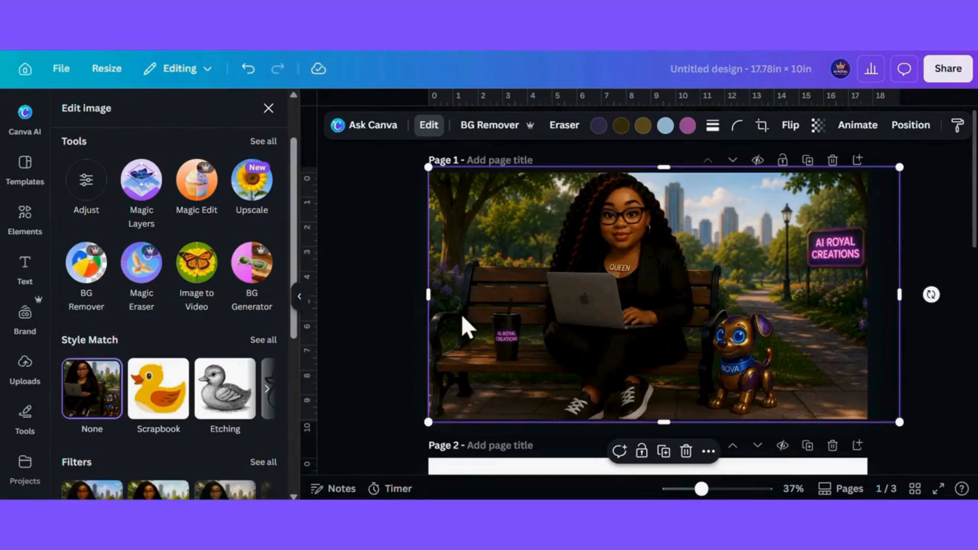
# - Browse the full Style Match collection, try the Chrome style on the image and undo it
pyautogui.click(270, 340)
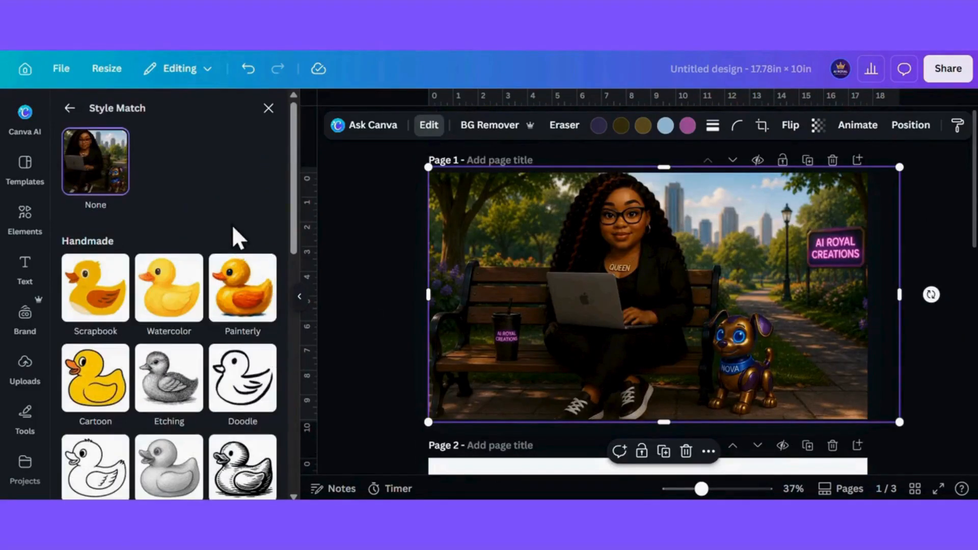
pyautogui.scroll(-12, 234, 225)
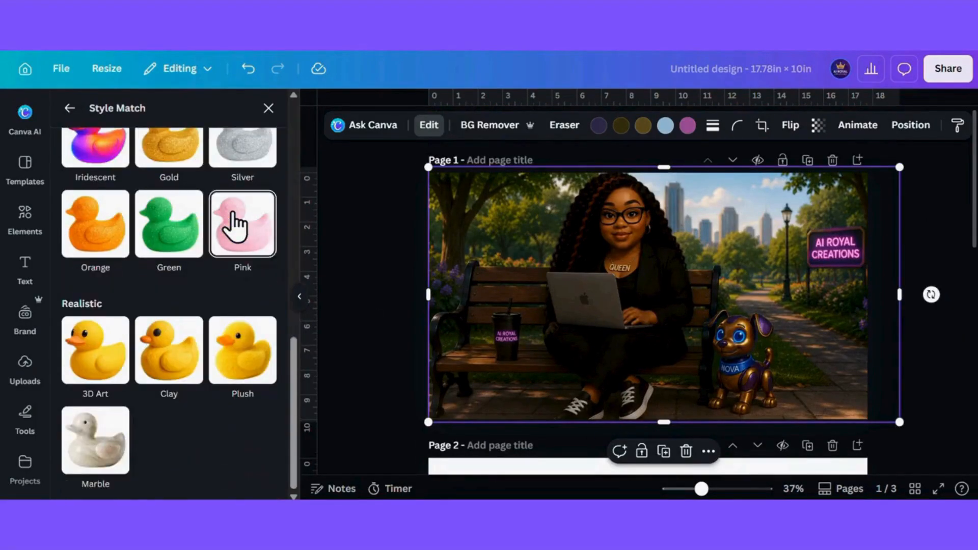
pyautogui.scroll(6, 233, 214)
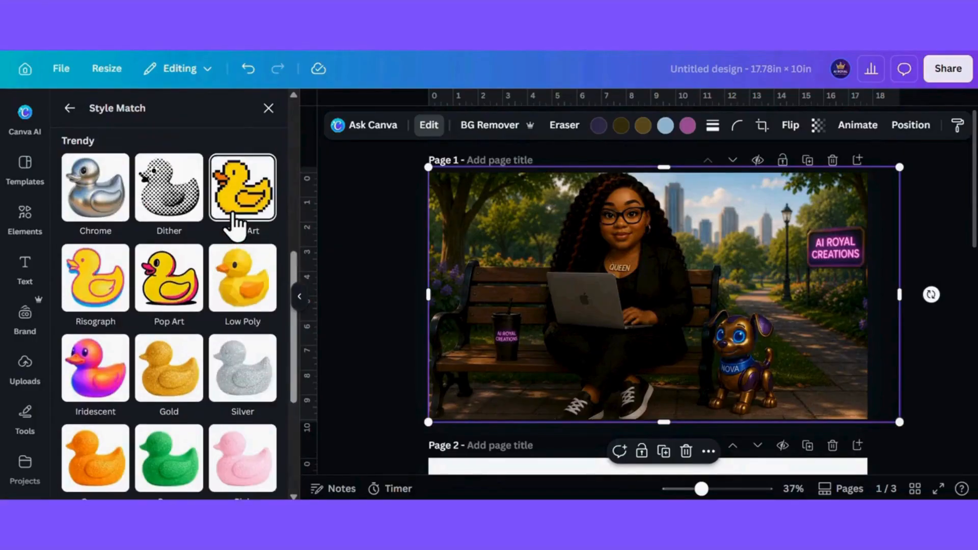
pyautogui.scroll(3, 235, 198)
pyautogui.scroll(-1, 235, 201)
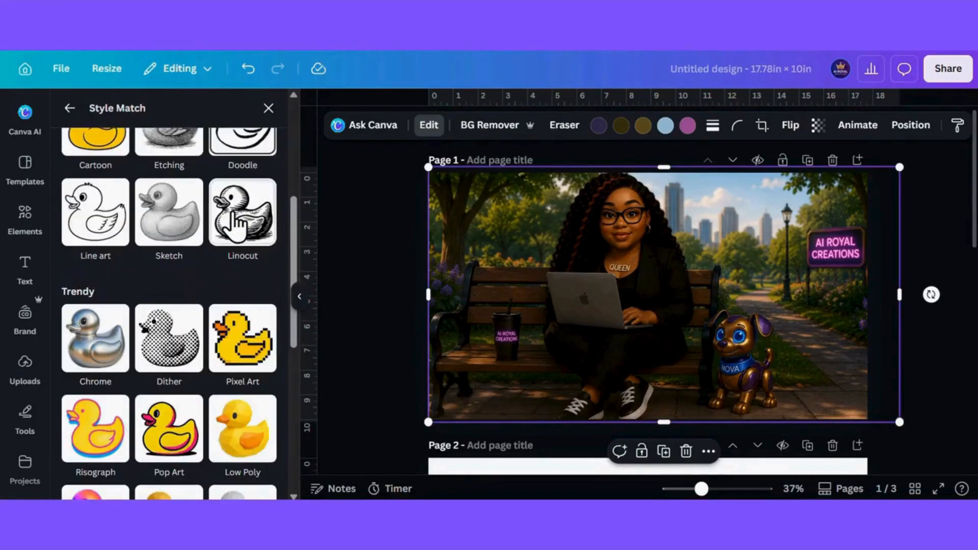
pyautogui.click(89, 349)
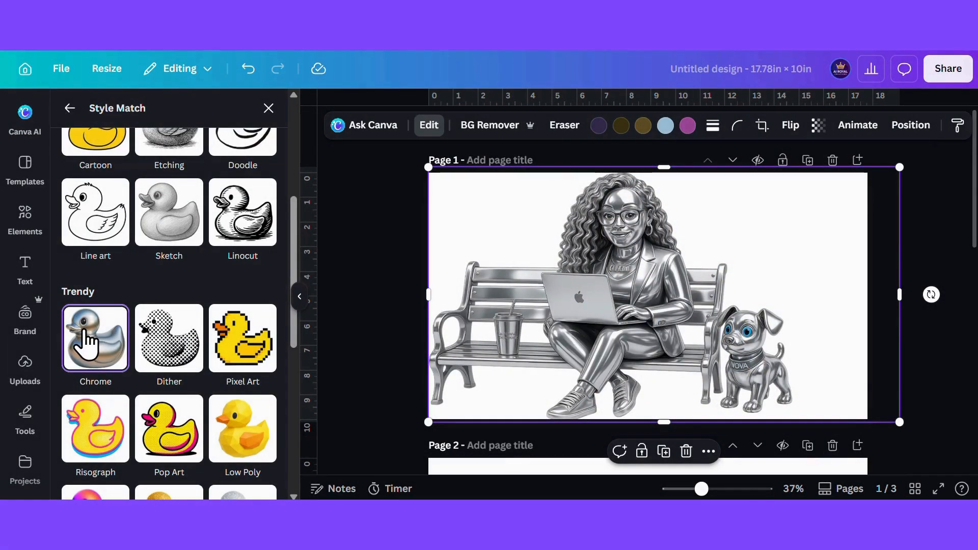
pyautogui.hotkey('ctrl', 'z')
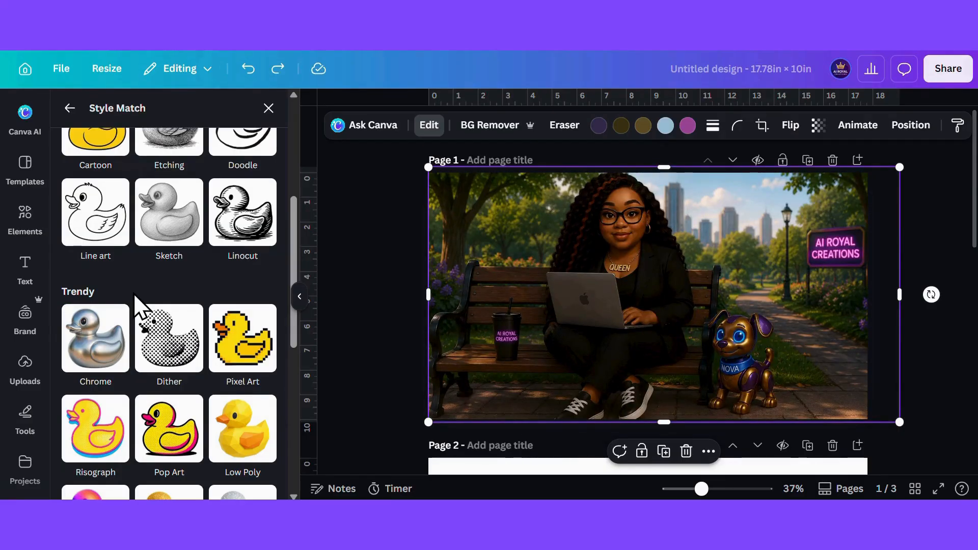
# - Apply the Pop Art style match to the image and replace it with the Watercolor style
pyautogui.scroll(-5, 142, 291)
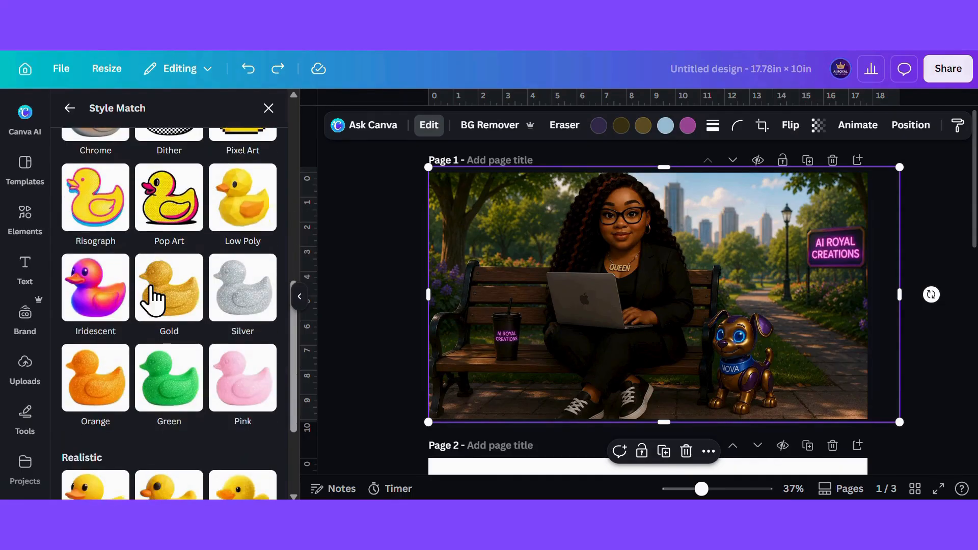
pyautogui.scroll(3, 142, 286)
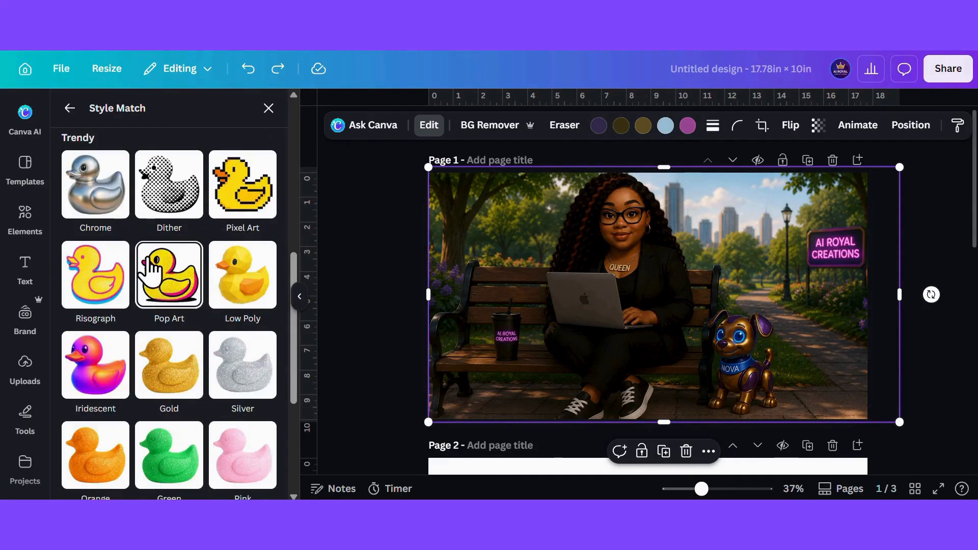
pyautogui.click(150, 257)
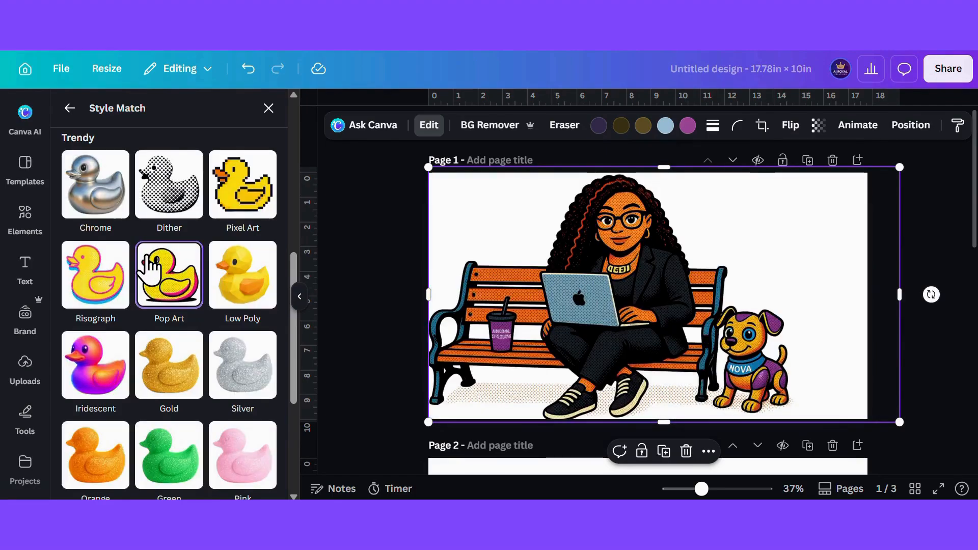
pyautogui.scroll(8, 152, 291)
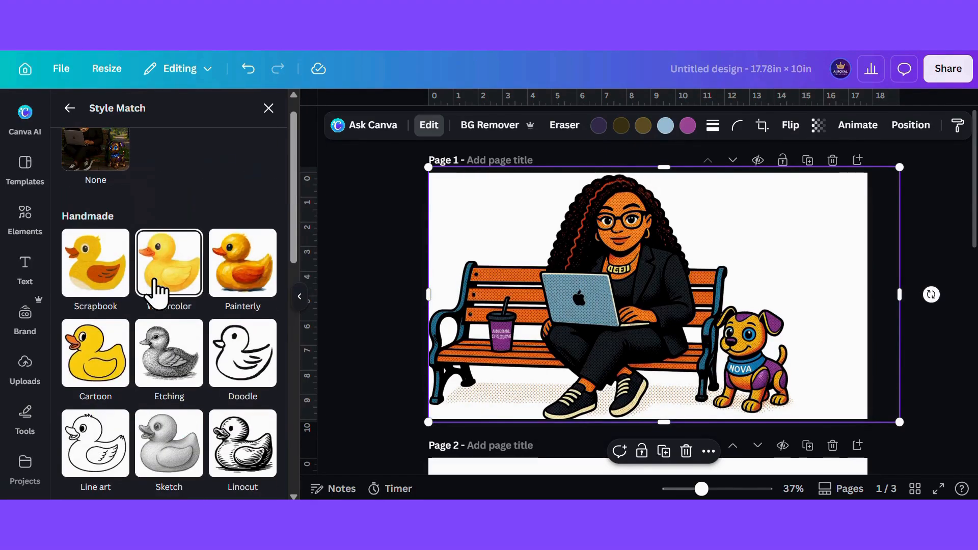
pyautogui.click(150, 264)
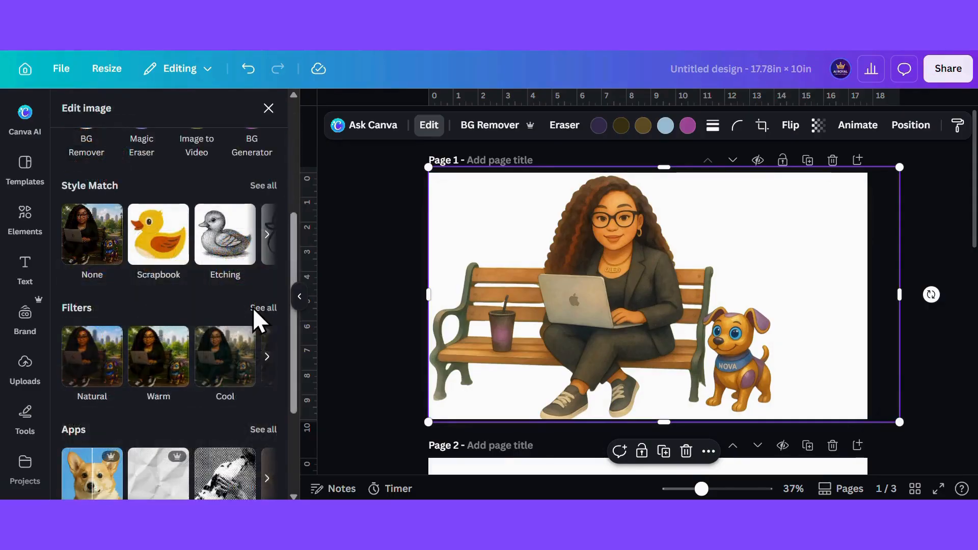
# - Try the Color Pop filters Heatwave and Poster on the image and remove the filter
pyautogui.click(255, 308)
pyautogui.scroll(-8, 250, 217)
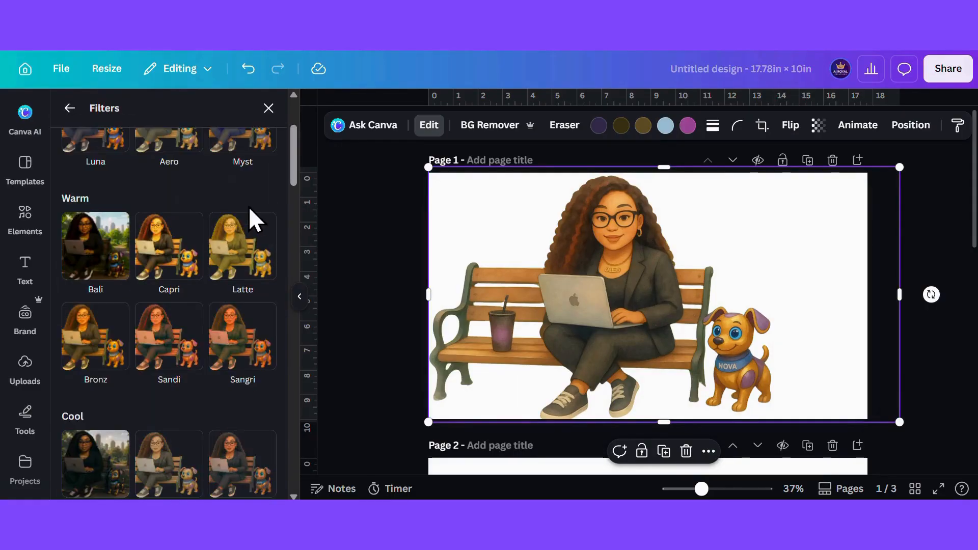
pyautogui.scroll(-15, 250, 216)
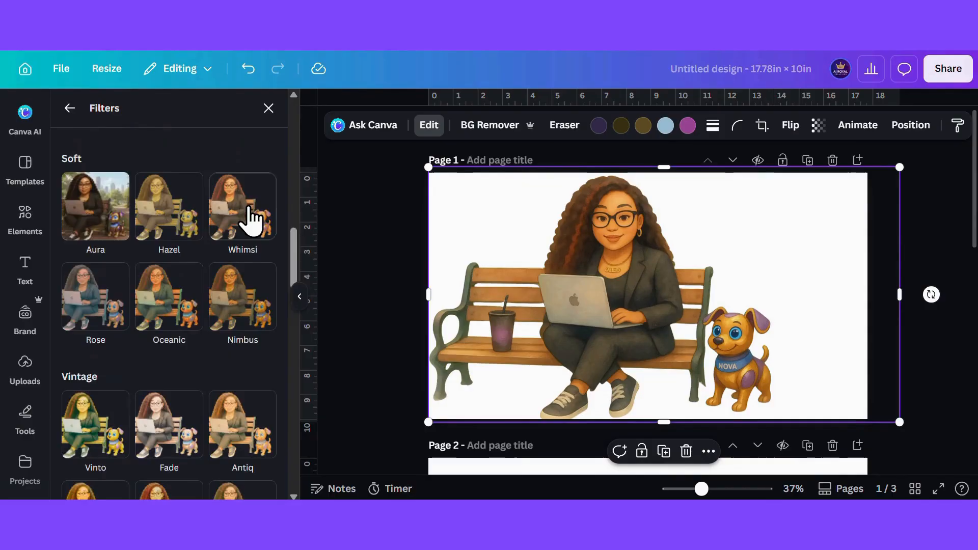
pyautogui.scroll(-3, 251, 216)
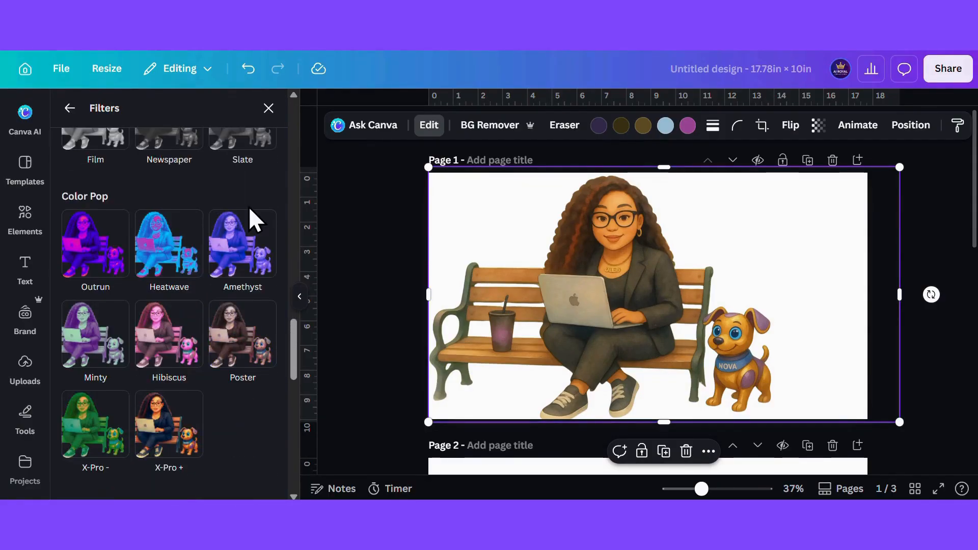
pyautogui.click(161, 252)
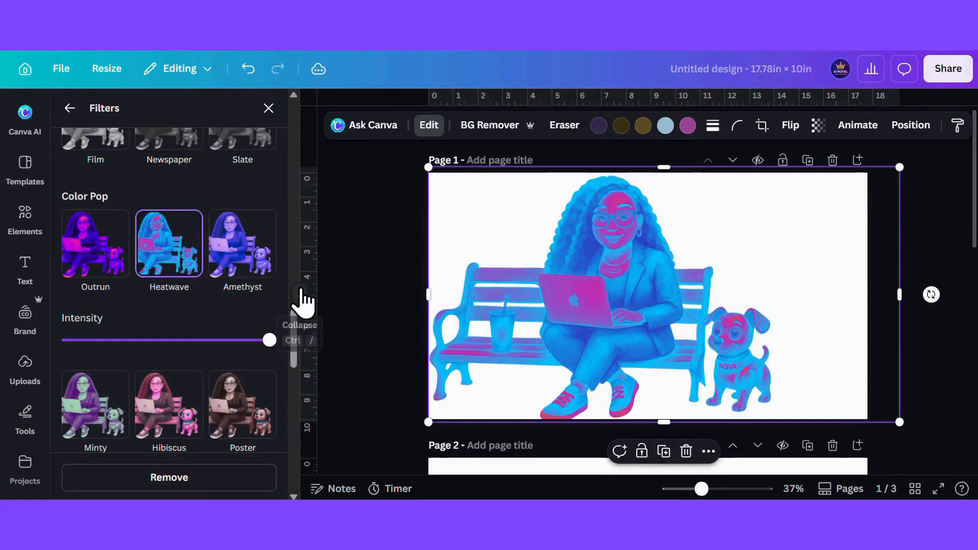
pyautogui.moveTo(268, 340)
pyautogui.mouseDown()
pyautogui.moveTo(82, 340)
pyautogui.moveTo(270, 341)
pyautogui.mouseUp()
pyautogui.click(249, 400)
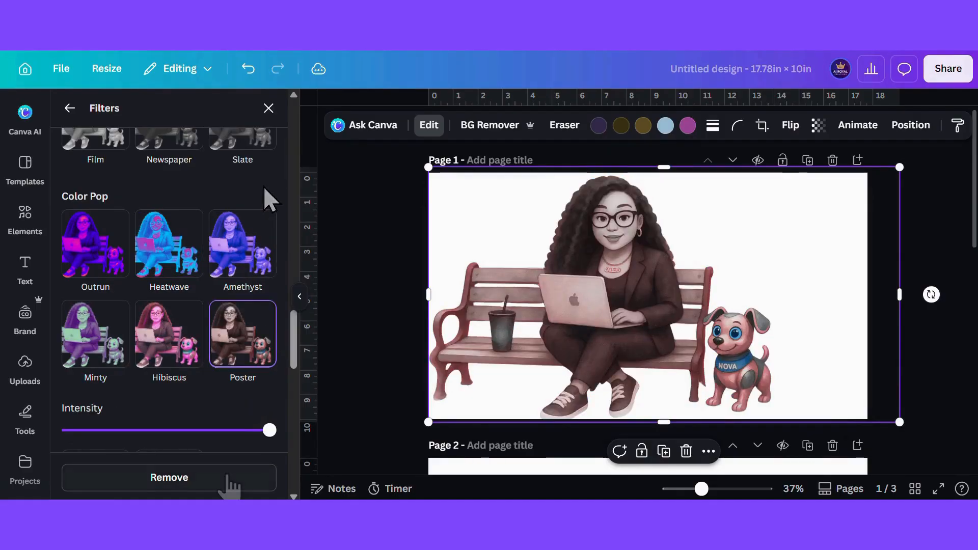
pyautogui.click(230, 478)
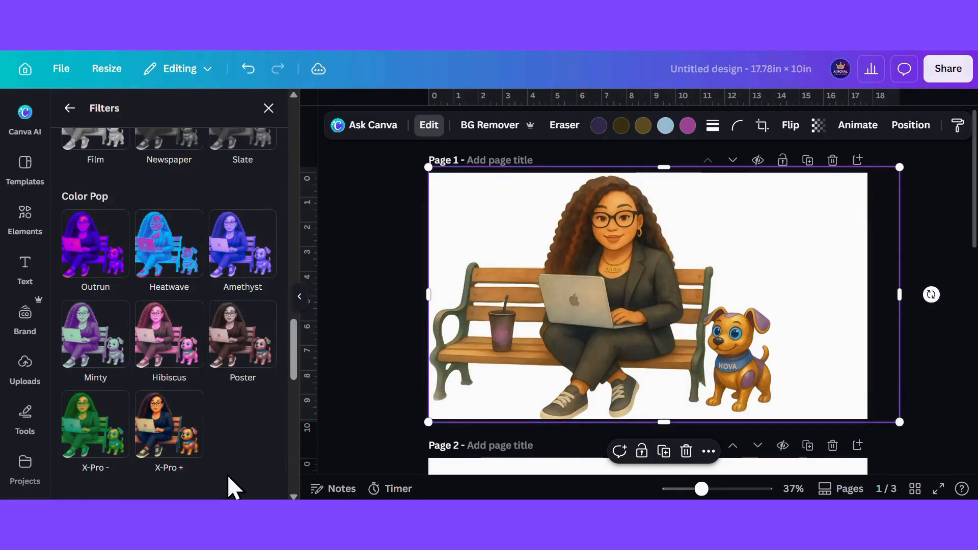
pyautogui.click(70, 108)
pyautogui.scroll(-3, 186, 249)
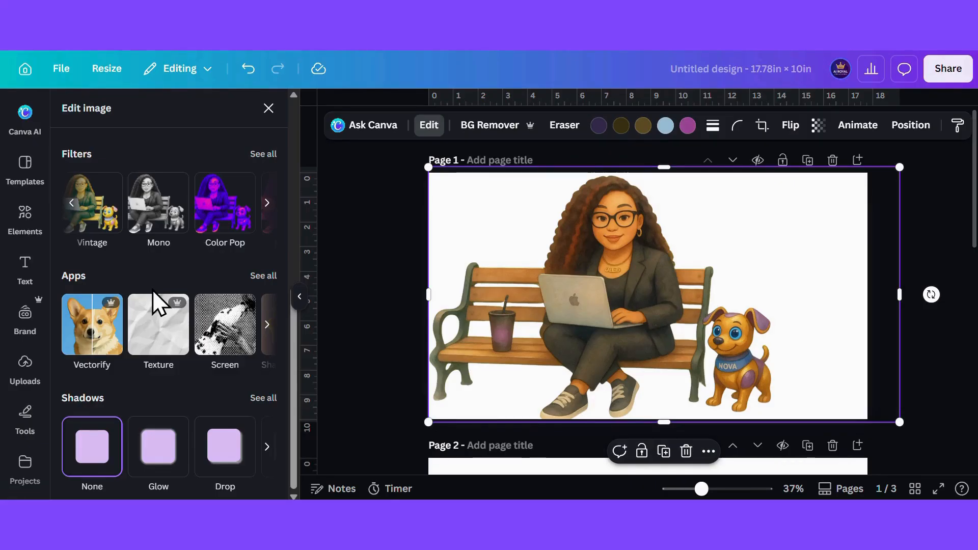
pyautogui.scroll(10, 153, 289)
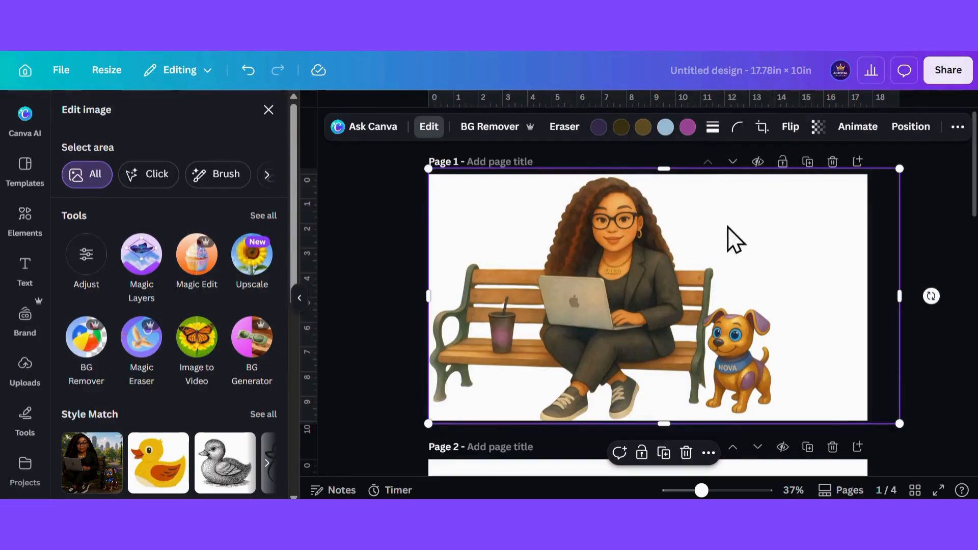
# - Replace the restyled image on page 1 with the original uploaded park bench image, aligned to the page corner and enlarged to fill the page
pyautogui.click(686, 453)
pyautogui.click(24, 371)
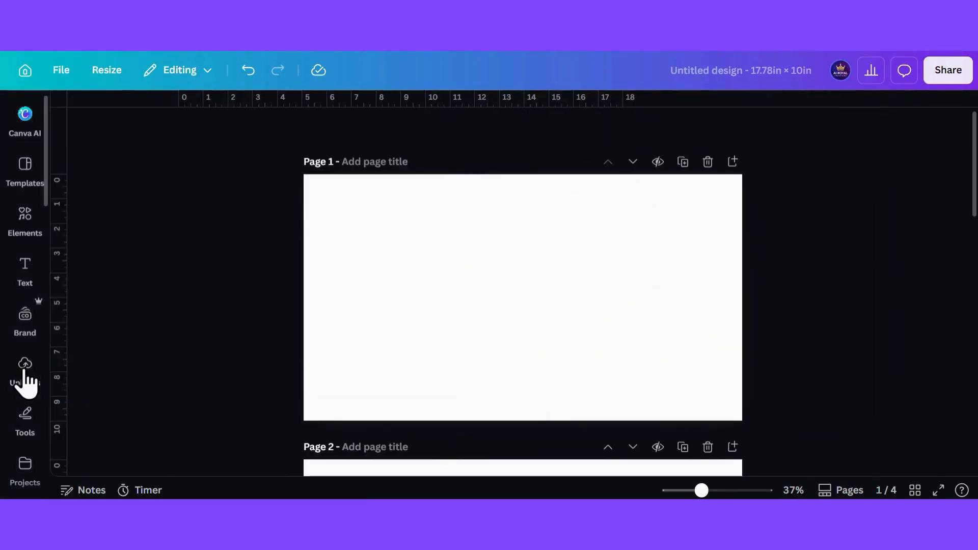
pyautogui.click(25, 364)
pyautogui.click(146, 302)
pyautogui.moveTo(724, 284); pyautogui.dragTo(664, 242)
pyautogui.moveTo(746, 346); pyautogui.dragTo(884, 421)
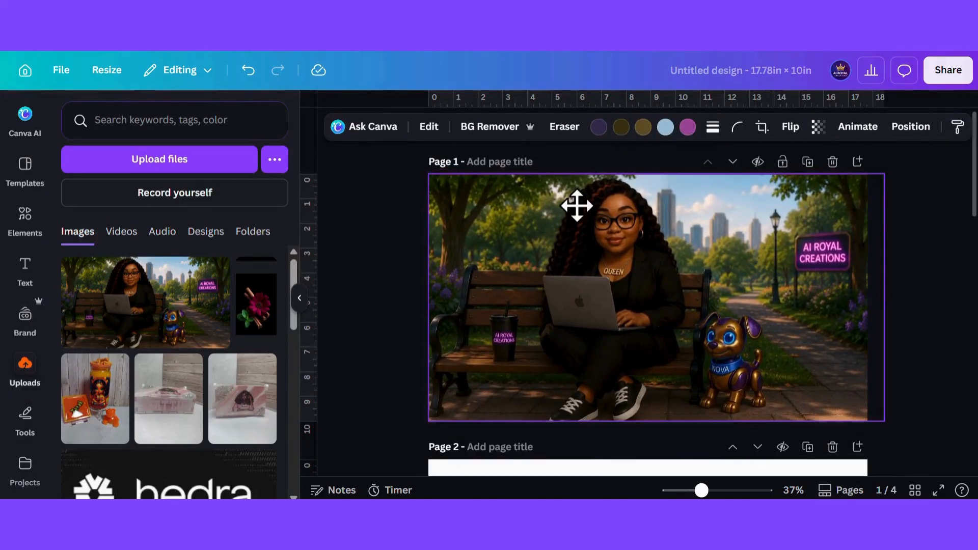
# - Auto-adjust the colors of the whole image and set the auto-adjust intensity to 40
pyautogui.click(429, 126)
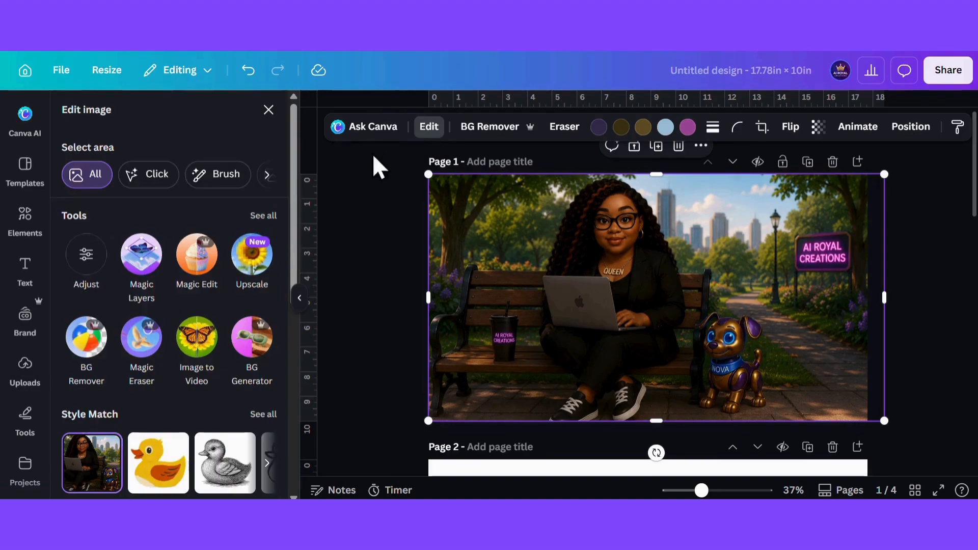
pyautogui.click(269, 216)
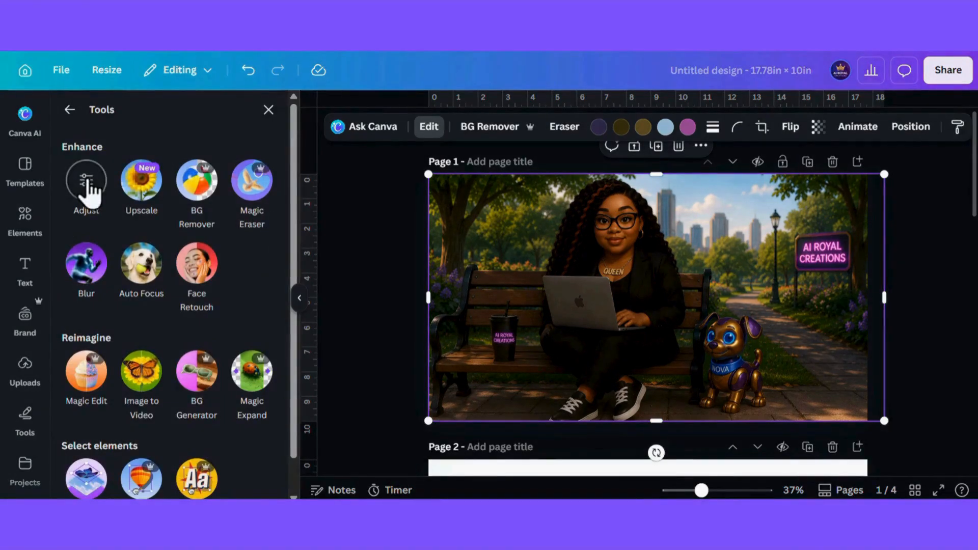
pyautogui.click(88, 179)
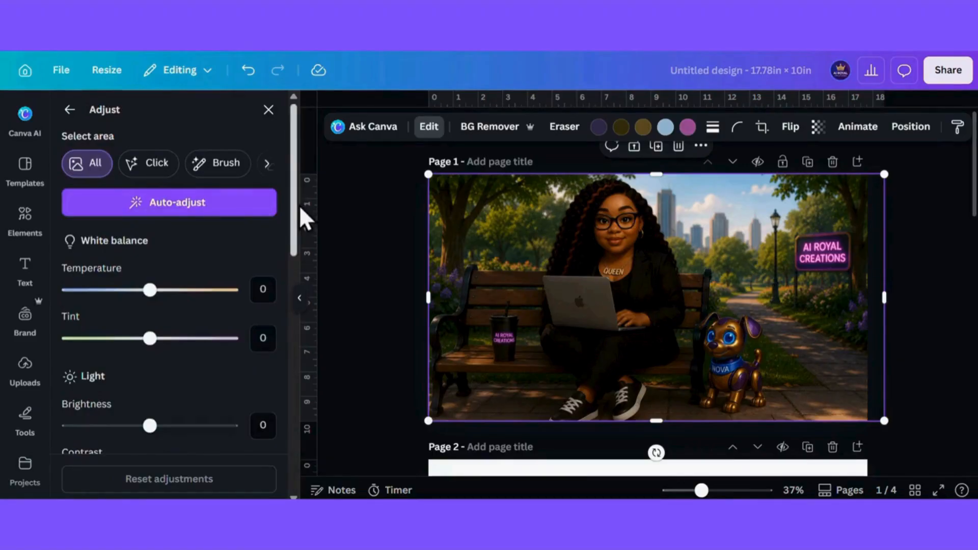
pyautogui.click(201, 203)
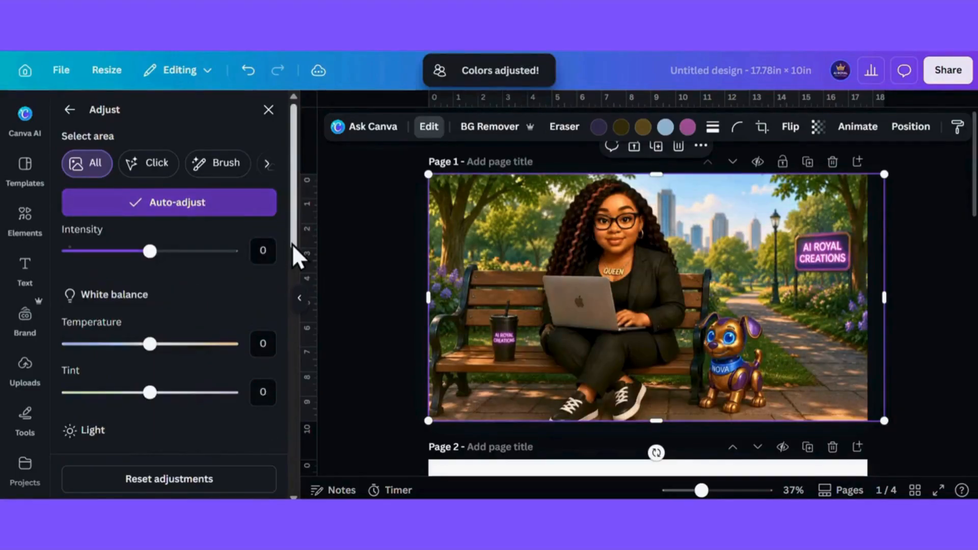
pyautogui.moveTo(150, 251); pyautogui.dragTo(187, 259)
# - Look through the image's white balance, light, color and texture adjustments and reset them all
pyautogui.scroll(-2, 275, 280)
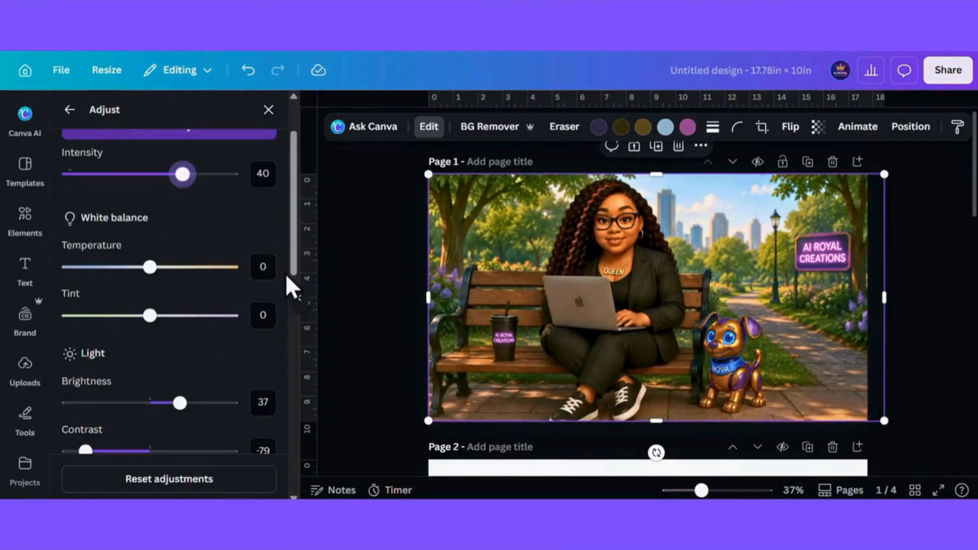
pyautogui.scroll(-3, 285, 273)
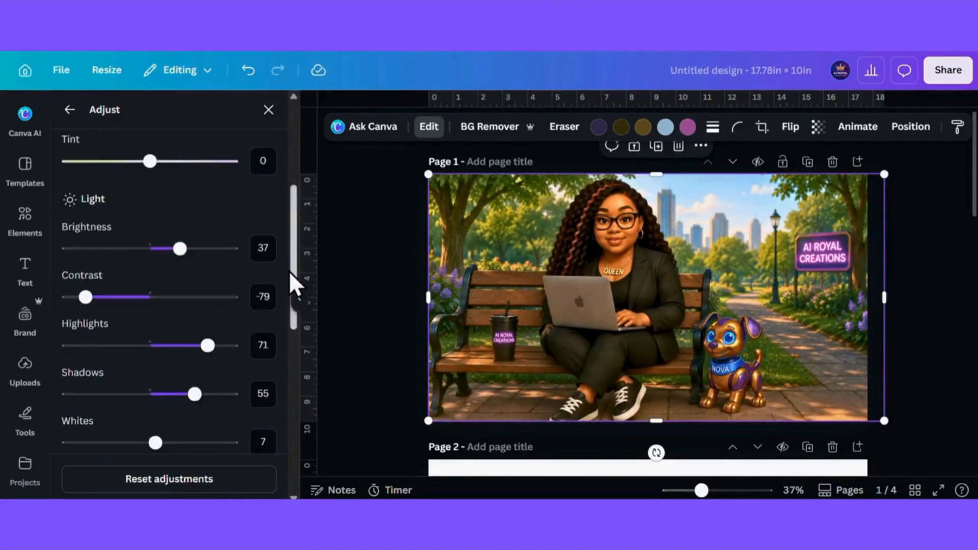
pyautogui.scroll(-10, 289, 271)
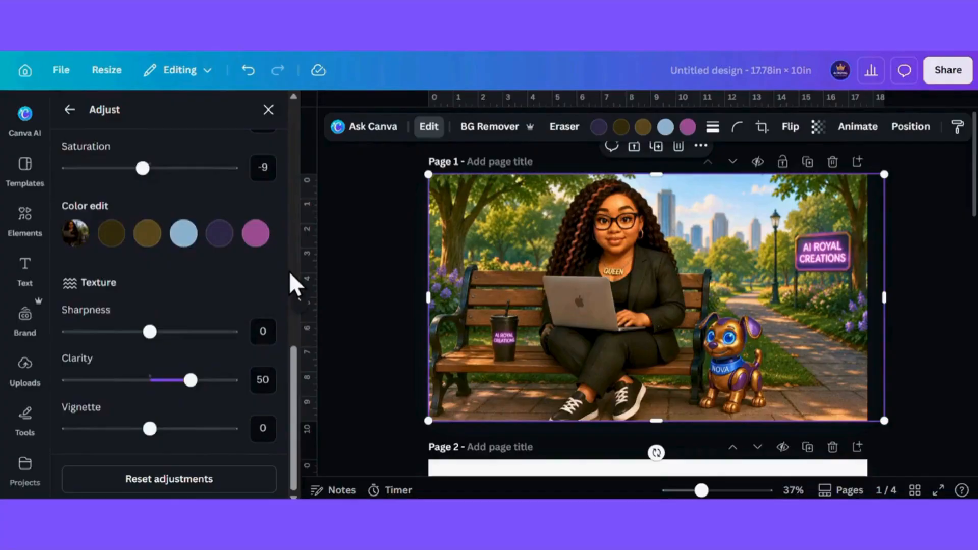
pyautogui.scroll(8, 289, 270)
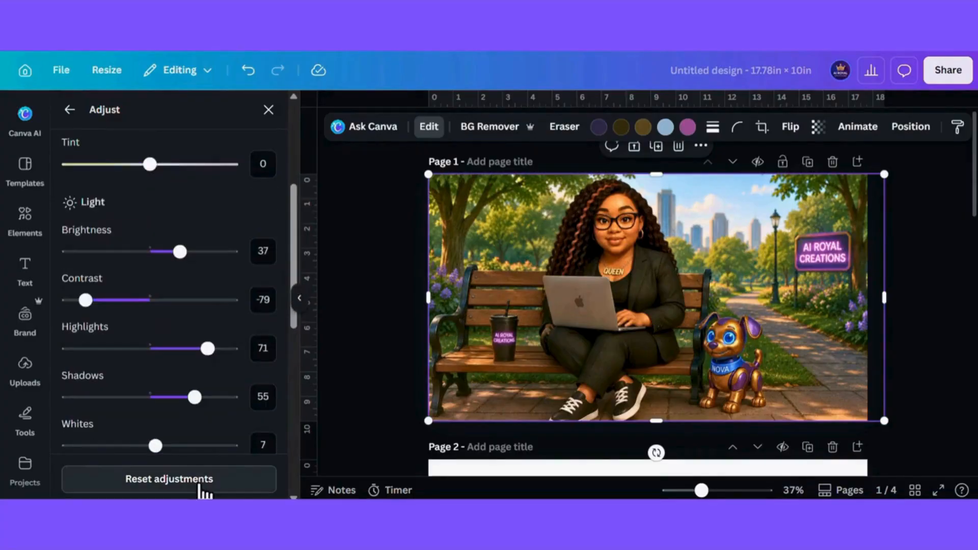
pyautogui.click(198, 489)
pyautogui.scroll(3, 298, 376)
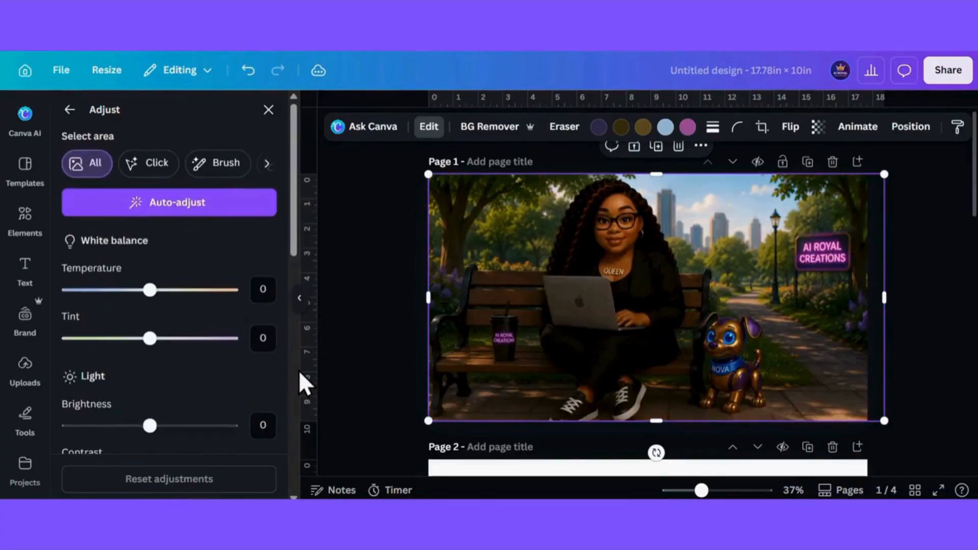
# - Auto-adjust the colors of the whole park bench image on page 1 and upscale the image
pyautogui.click(225, 204)
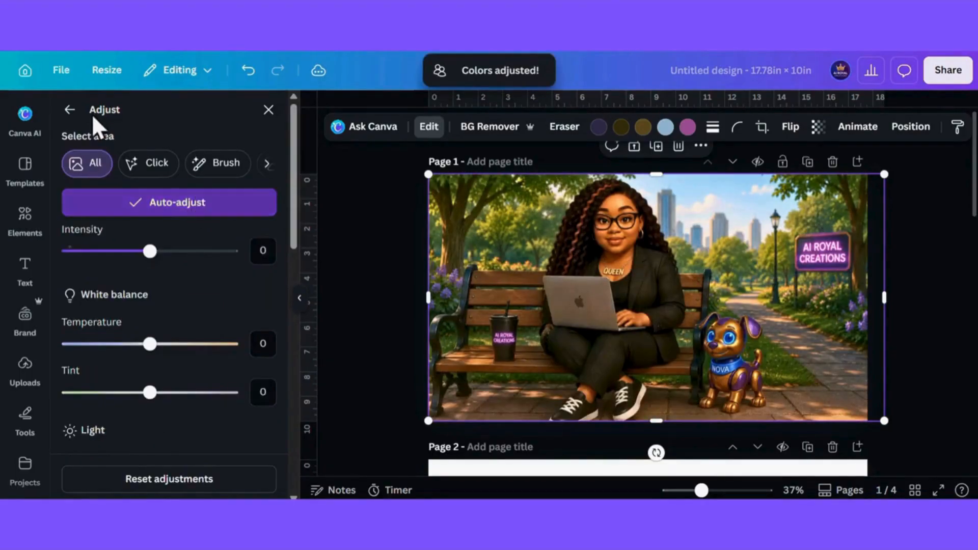
pyautogui.click(70, 110)
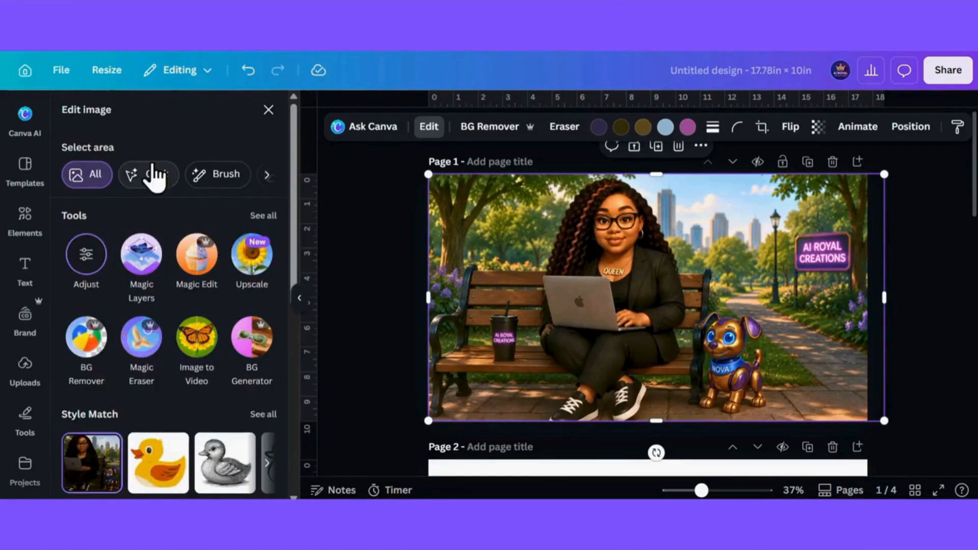
pyautogui.click(261, 215)
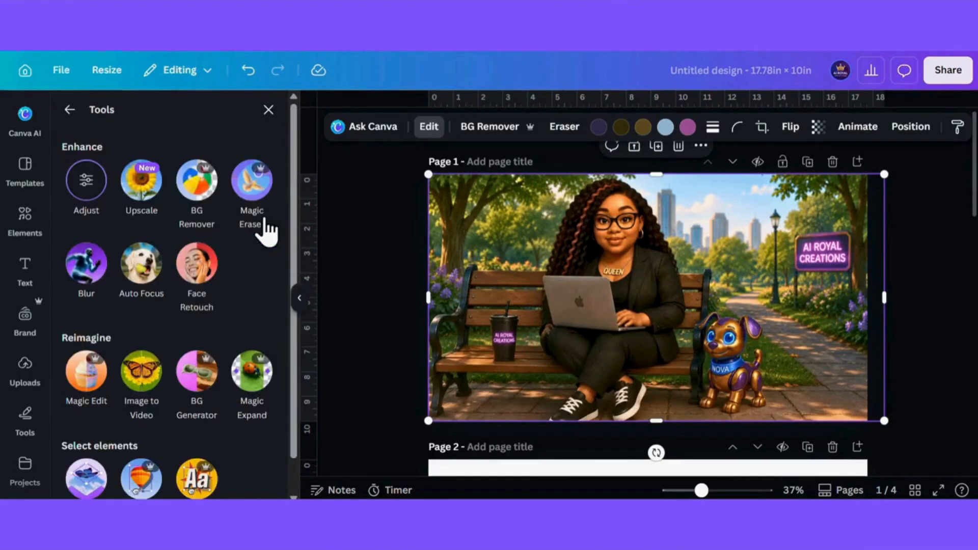
pyautogui.click(148, 195)
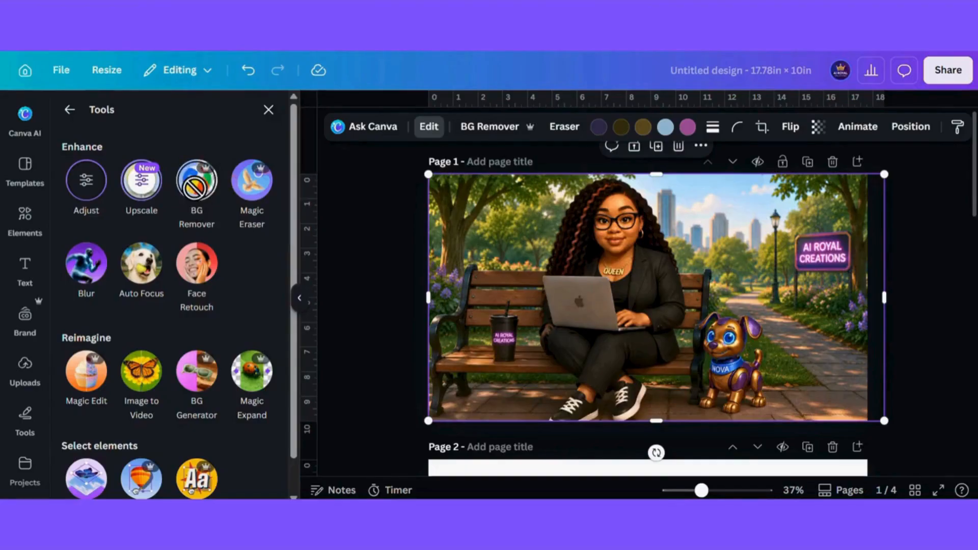
# - Remove the background of the page 1 image and switch the Pixel Eraser to Restore
pyautogui.click(194, 188)
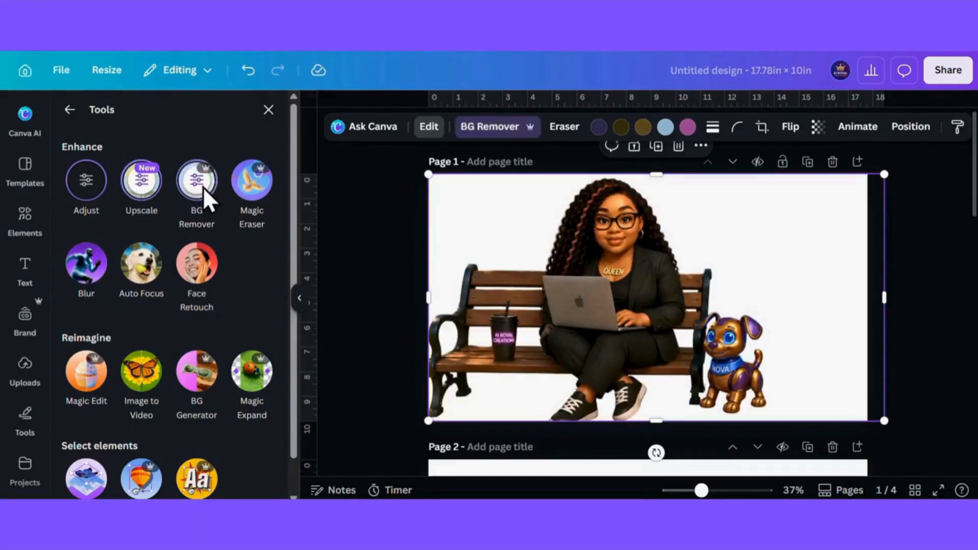
pyautogui.click(203, 186)
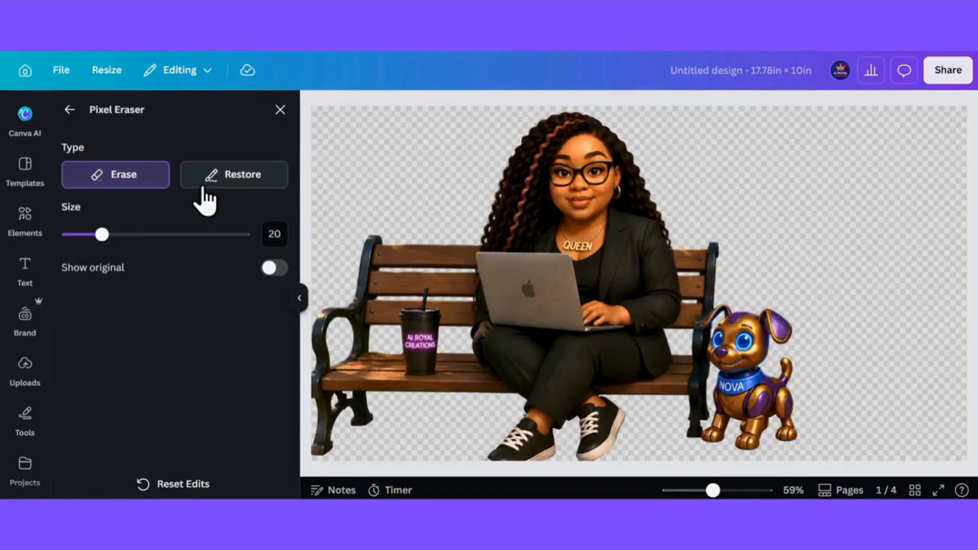
pyautogui.click(211, 182)
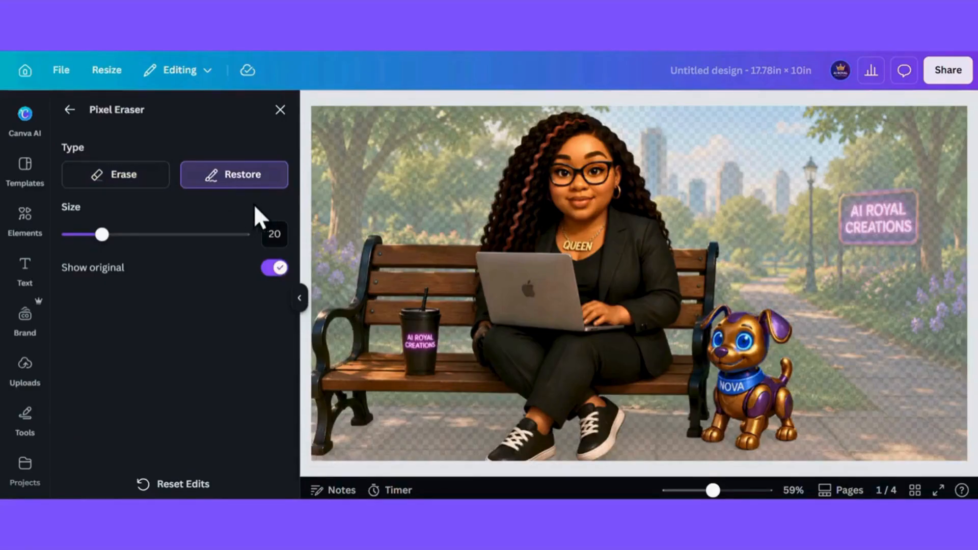
# - Paint the removed park background back with the restore brush at size 92, and reset the edits
pyautogui.moveTo(103, 235); pyautogui.dragTo(228, 235)
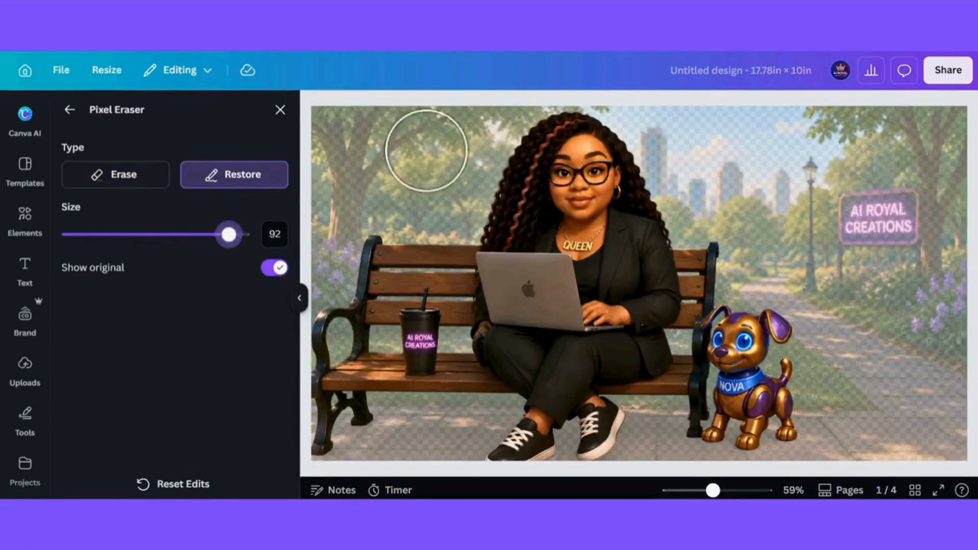
pyautogui.click(337, 133)
pyautogui.moveTo(338, 134); pyautogui.dragTo(784, 126)
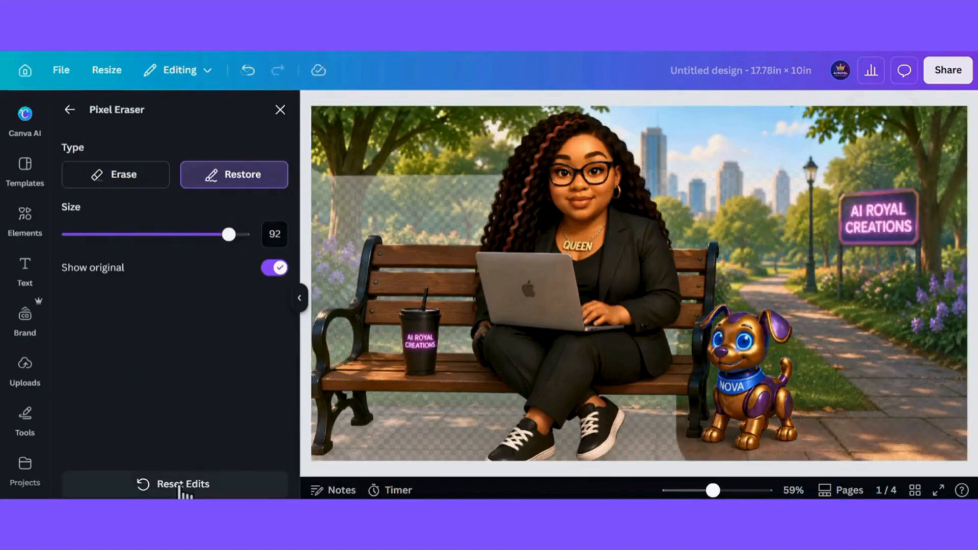
pyautogui.click(183, 485)
pyautogui.click(574, 312)
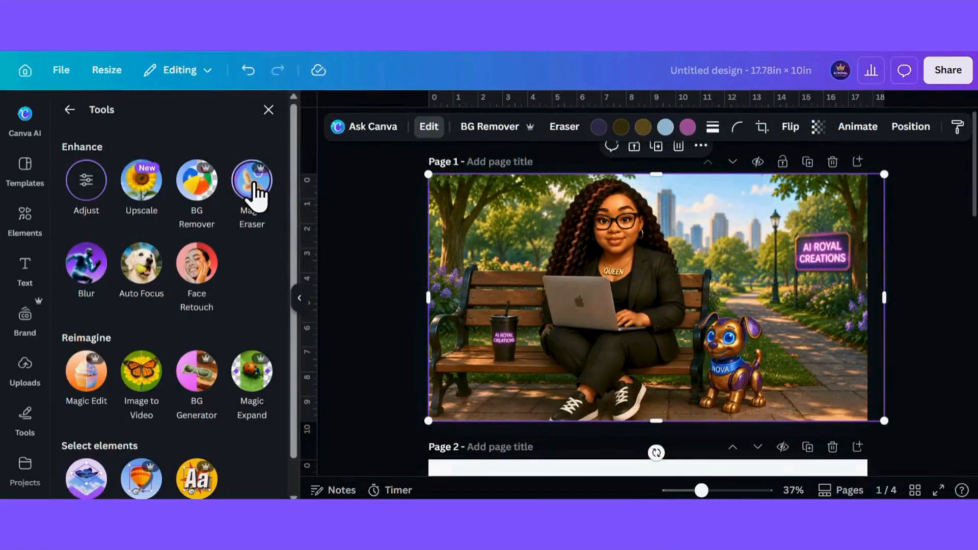
# - Try to erase the neon AI Royal Creations sign by brushing over it twice with Magic Eraser at brush size 40
pyautogui.click(255, 183)
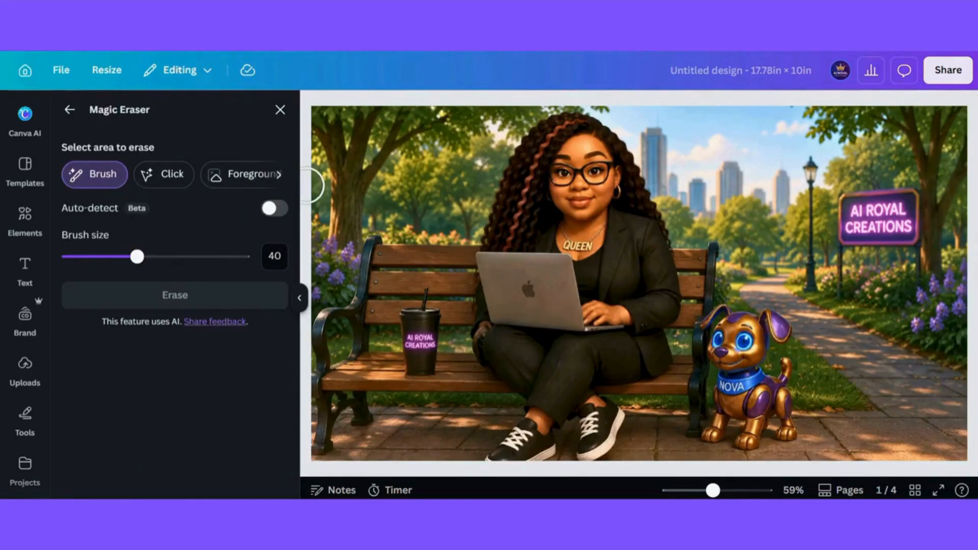
pyautogui.moveTo(859, 209)
pyautogui.mouseDown()
pyautogui.moveTo(856, 226)
pyautogui.moveTo(898, 225)
pyautogui.moveTo(901, 210)
pyautogui.moveTo(880, 203)
pyautogui.mouseUp()
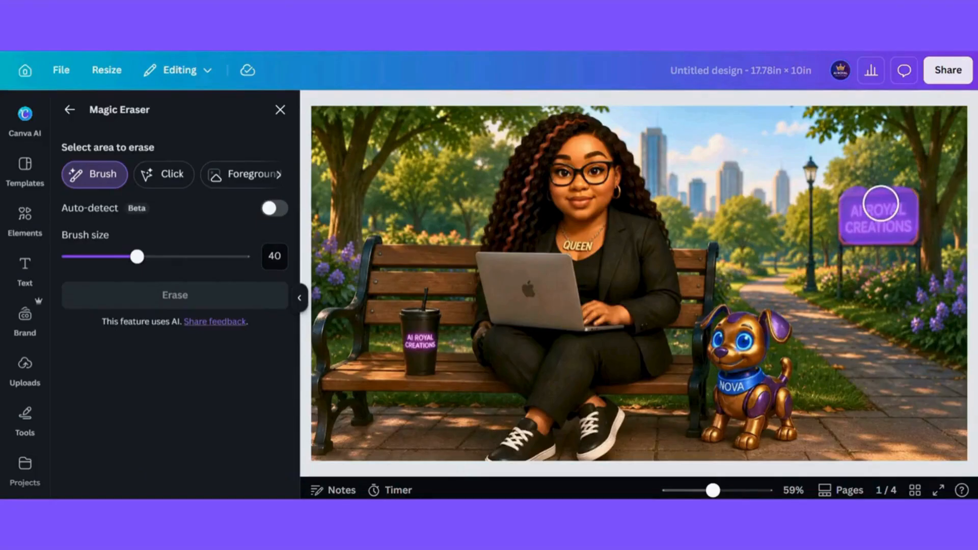
pyautogui.click(231, 303)
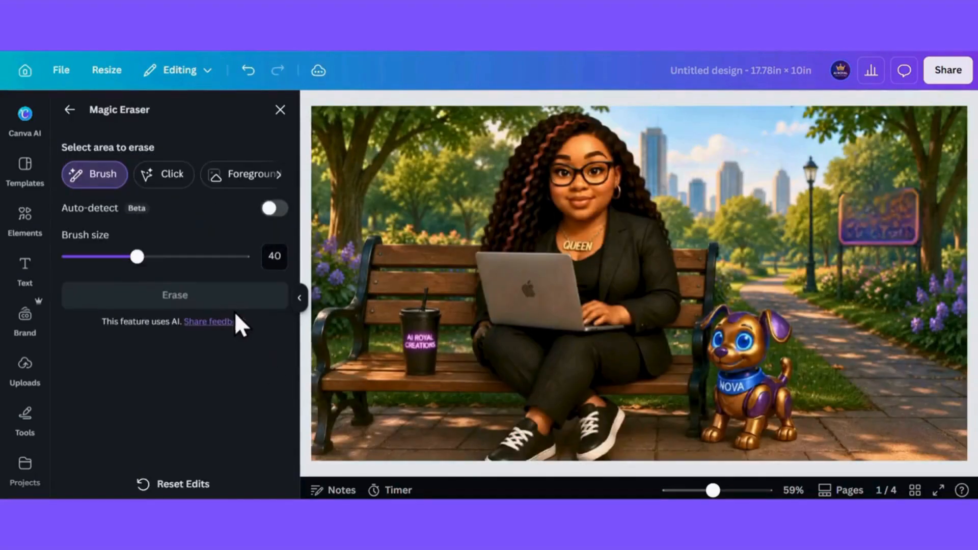
pyautogui.moveTo(856, 199)
pyautogui.mouseDown()
pyautogui.moveTo(852, 229)
pyautogui.moveTo(903, 229)
pyautogui.moveTo(905, 200)
pyautogui.moveTo(867, 200)
pyautogui.mouseUp()
pyautogui.click(203, 304)
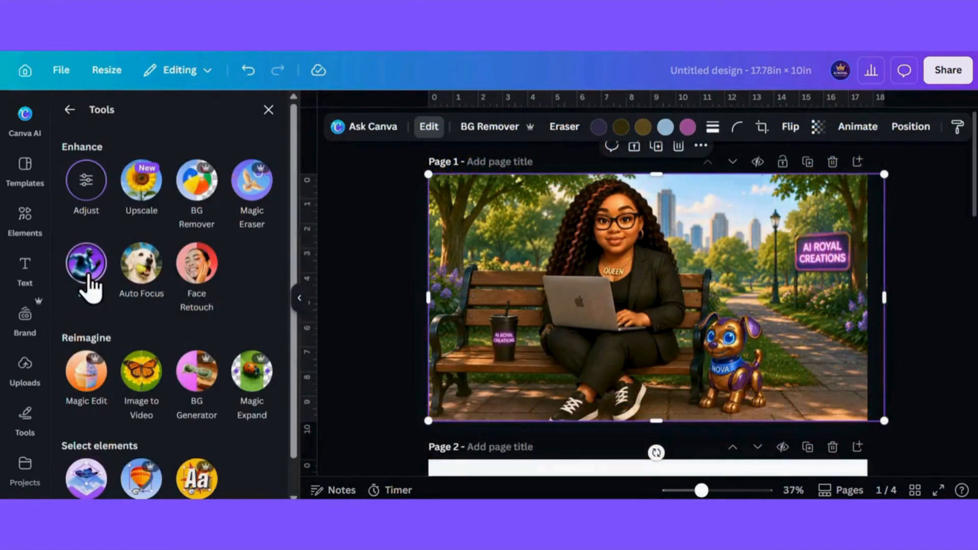
# - Try the Blur tool, brushing blur over the robot dog and removing it, and try the whole-image blur intensity
pyautogui.click(88, 275)
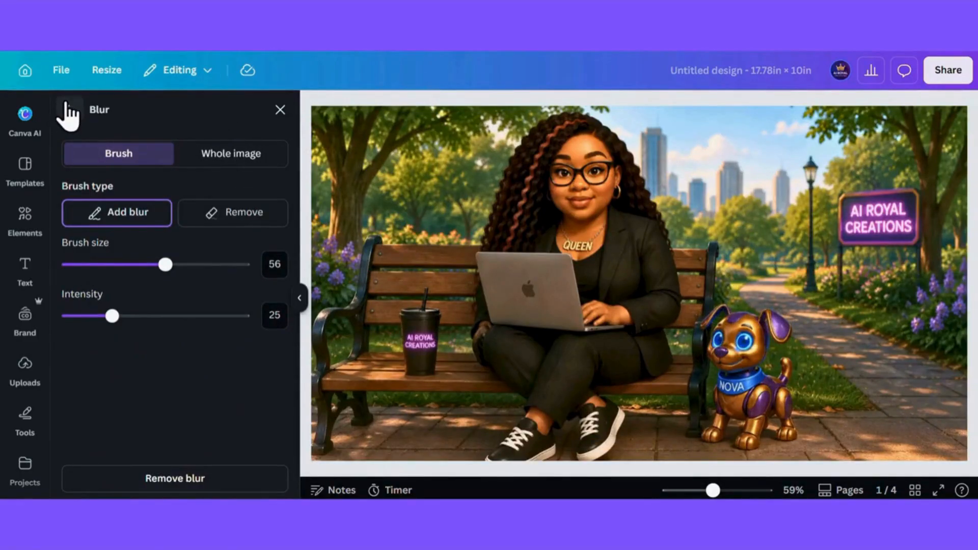
pyautogui.moveTo(753, 301)
pyautogui.mouseDown()
pyautogui.moveTo(784, 336)
pyautogui.moveTo(776, 352)
pyautogui.moveTo(743, 318)
pyautogui.moveTo(736, 366)
pyautogui.moveTo(795, 394)
pyautogui.moveTo(714, 423)
pyautogui.moveTo(823, 426)
pyautogui.moveTo(780, 330)
pyautogui.moveTo(719, 329)
pyautogui.moveTo(716, 432)
pyautogui.moveTo(786, 435)
pyautogui.moveTo(778, 342)
pyautogui.moveTo(760, 381)
pyautogui.moveTo(735, 356)
pyautogui.moveTo(759, 330)
pyautogui.mouseUp()
pyautogui.click(212, 214)
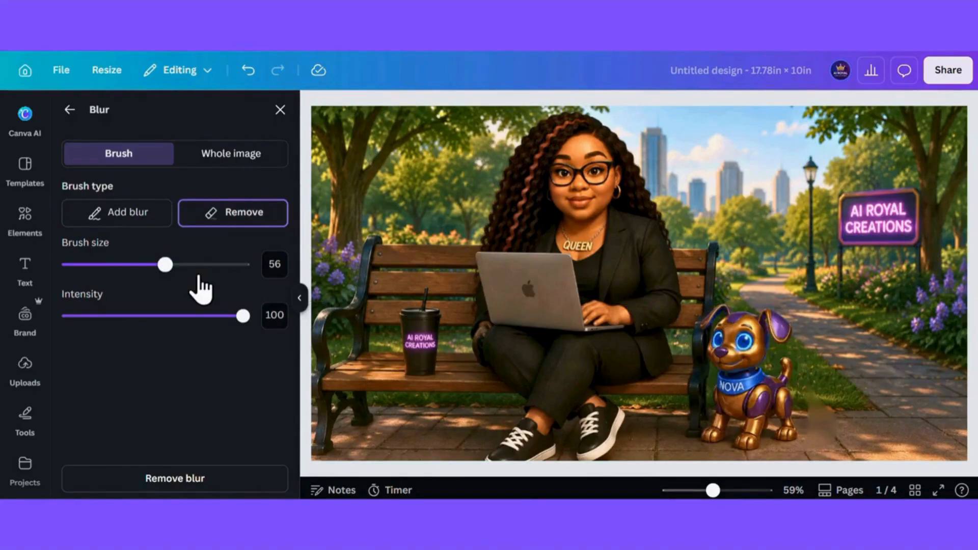
pyautogui.click(226, 159)
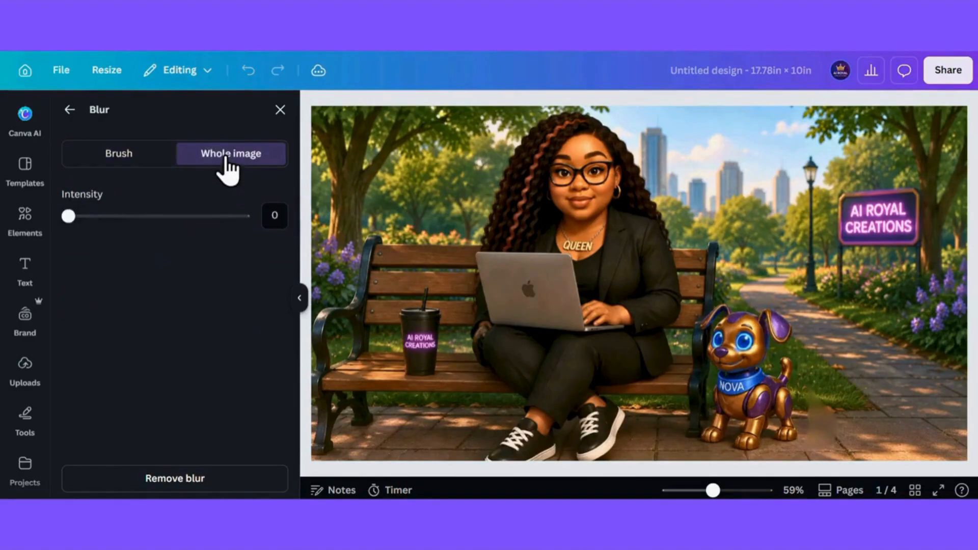
pyautogui.moveTo(70, 225)
pyautogui.mouseDown()
pyautogui.moveTo(197, 251)
pyautogui.moveTo(258, 251)
pyautogui.moveTo(68, 242)
pyautogui.mouseUp()
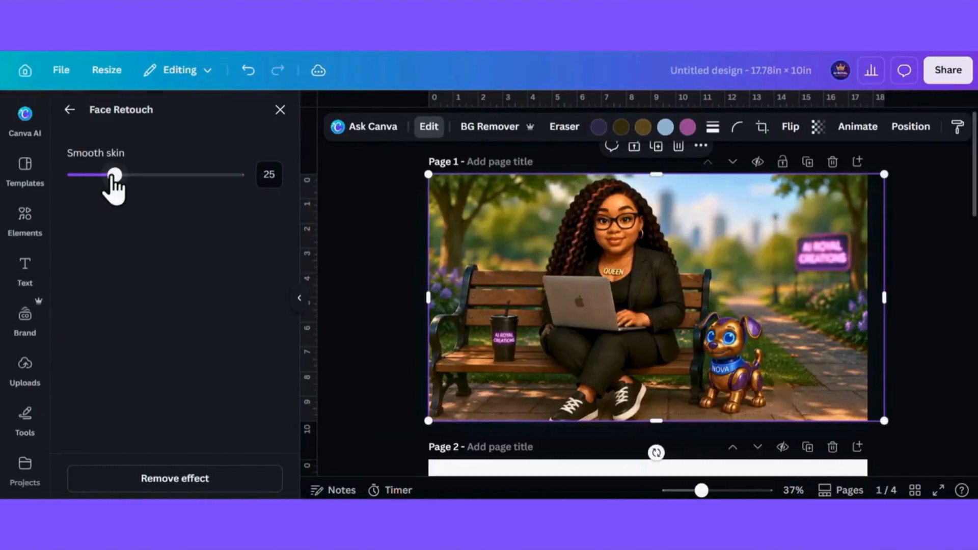
# - Set the Face Retouch skin smoothing to 0 and return to the image tools
pyautogui.moveTo(113, 179); pyautogui.dragTo(6, 191)
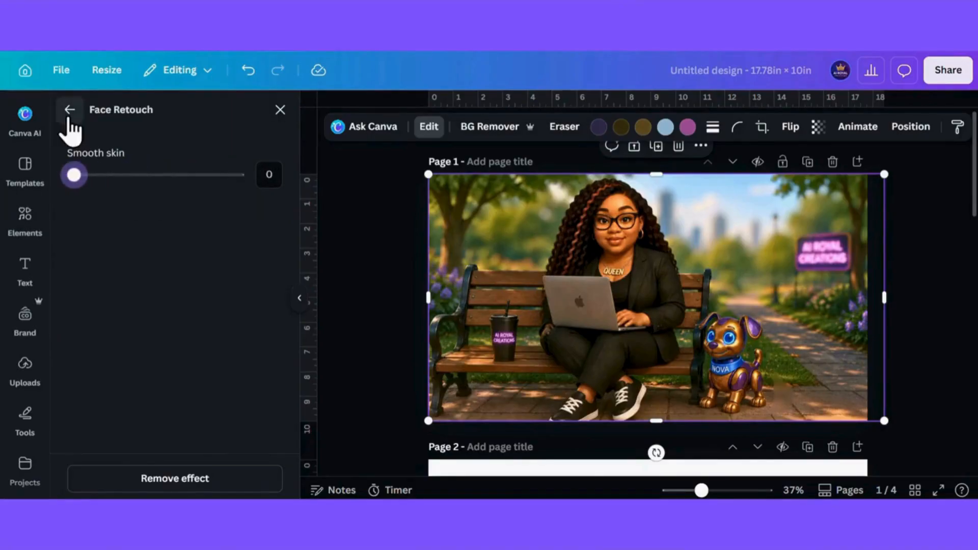
pyautogui.click(69, 109)
# - Generate a Magic Edit of the whole page 1 image with the prompt "make it rain"
pyautogui.scroll(-1, 205, 189)
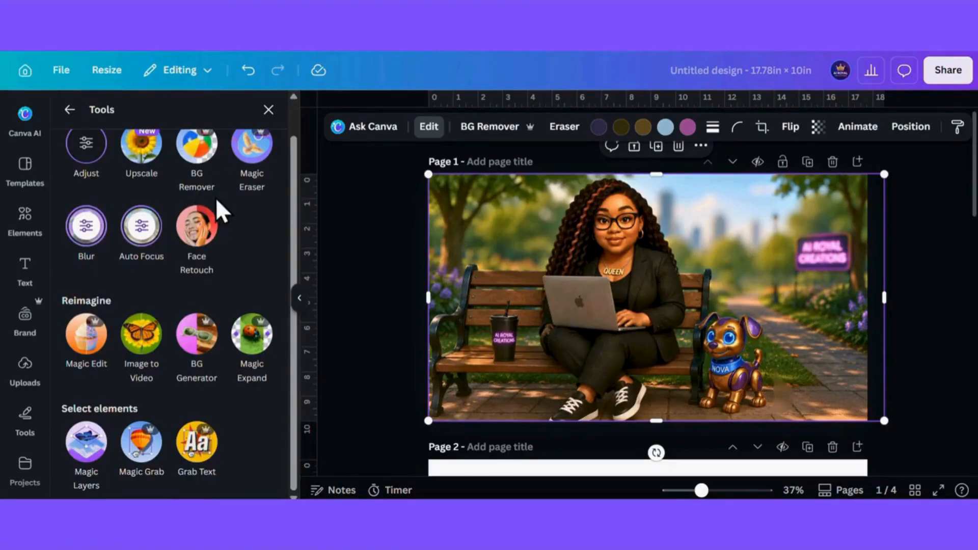
pyautogui.click(86, 333)
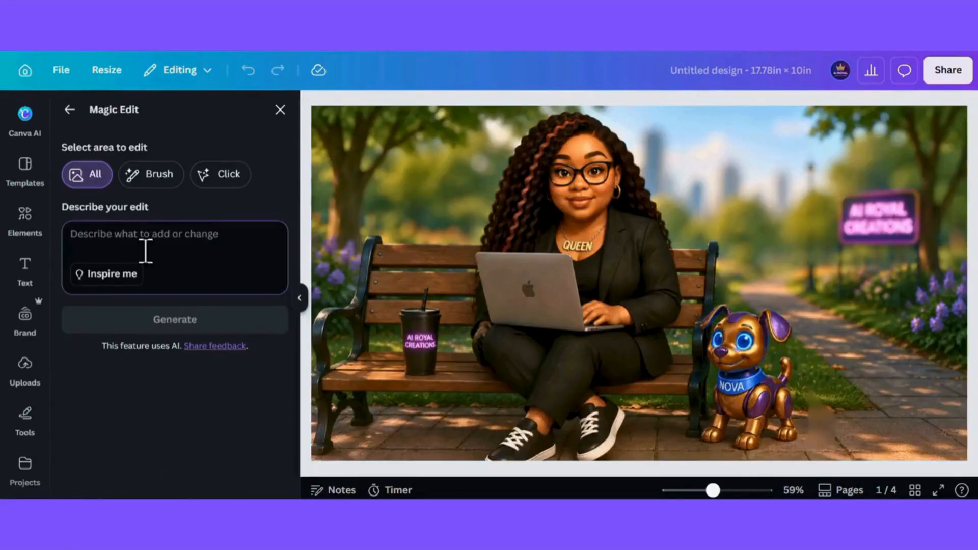
pyautogui.write('make it rain')
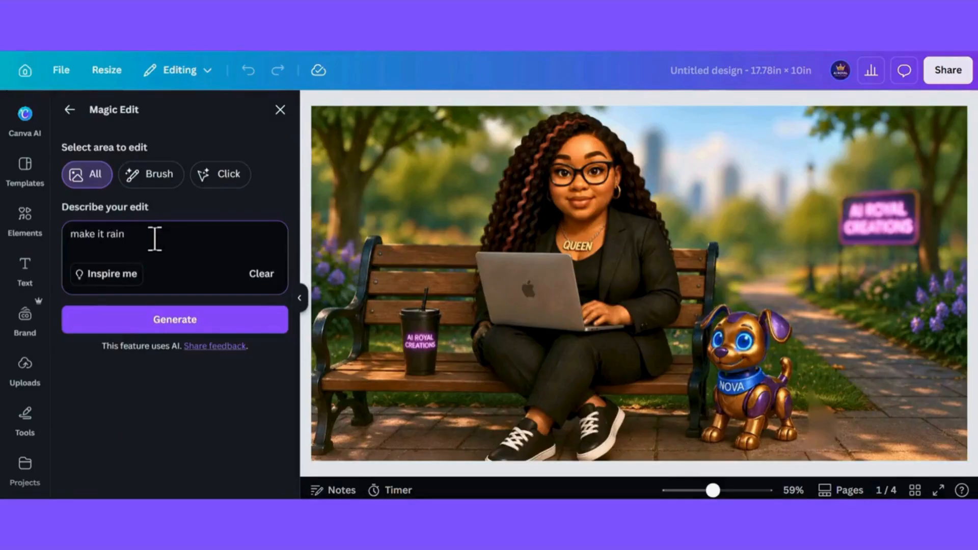
pyautogui.click(201, 319)
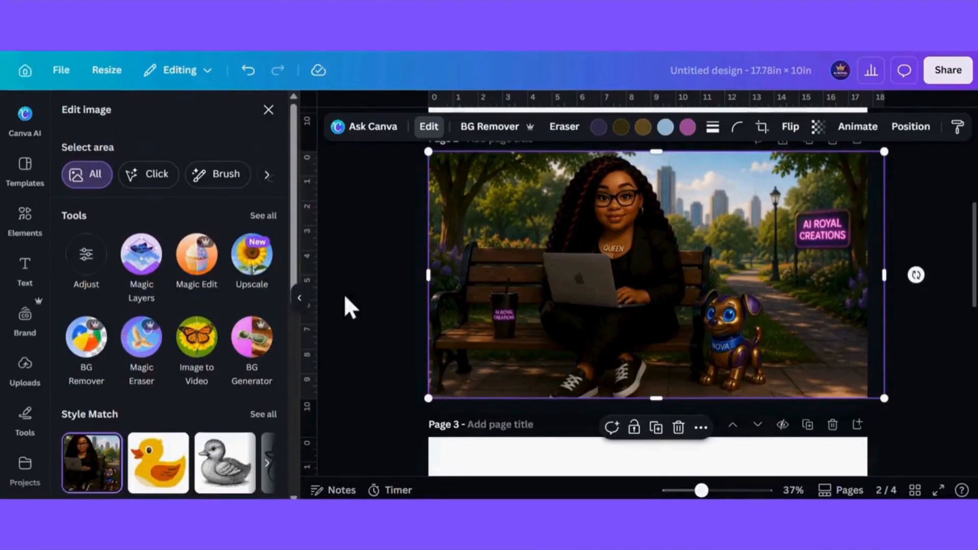
# - Generate a 5 second video from the page 2 image using the Smart setting of Image to Video
pyautogui.click(196, 340)
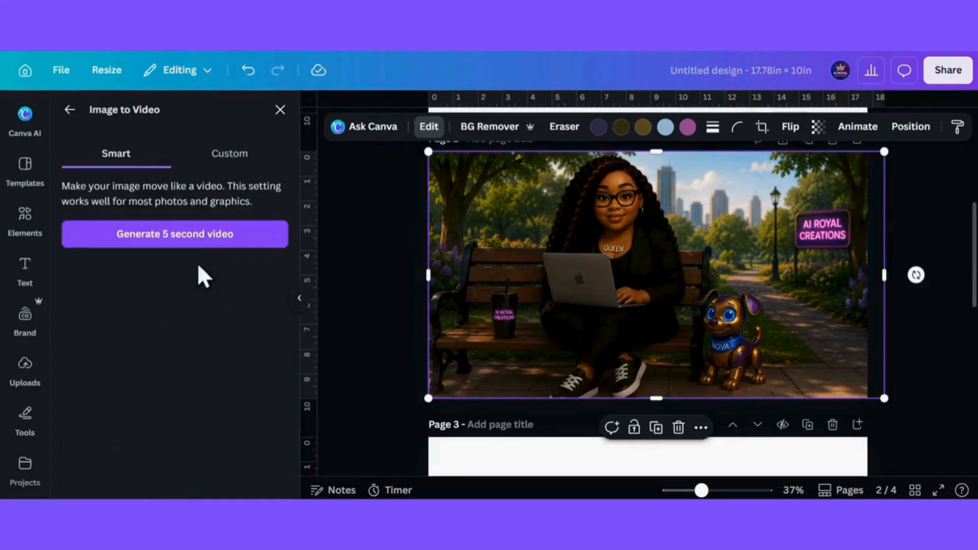
pyautogui.click(201, 238)
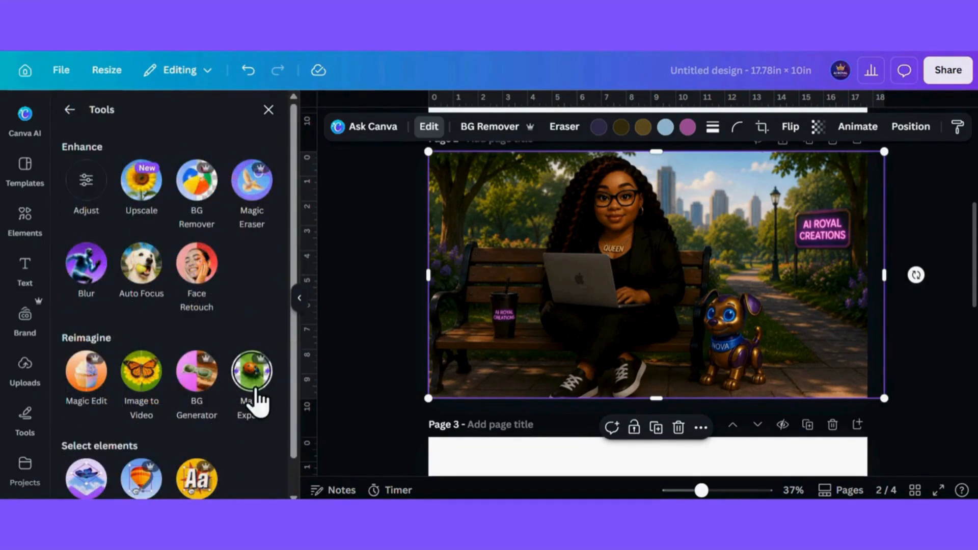
# - Shrink and center the page 2 image, leaving a margin all around, and generate a freeform Magic Expand out to the page edges
pyautogui.moveTo(883, 397); pyautogui.dragTo(799, 413)
pyautogui.moveTo(637, 251); pyautogui.dragTo(649, 255)
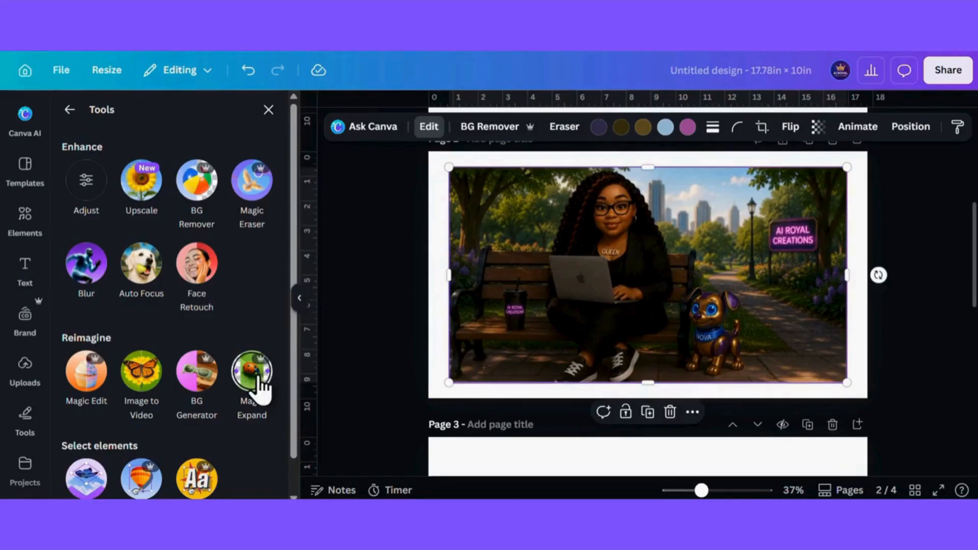
pyautogui.click(252, 371)
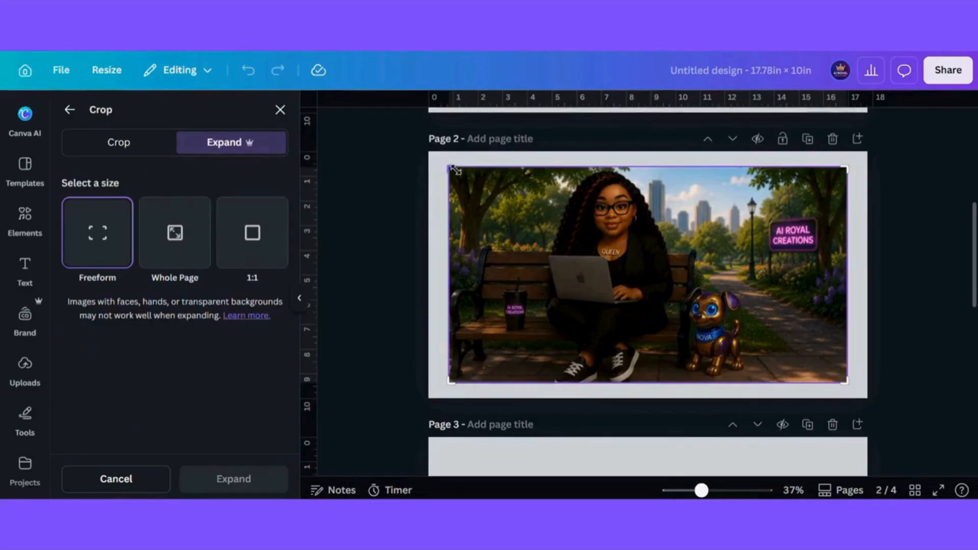
pyautogui.moveTo(449, 163); pyautogui.dragTo(430, 149)
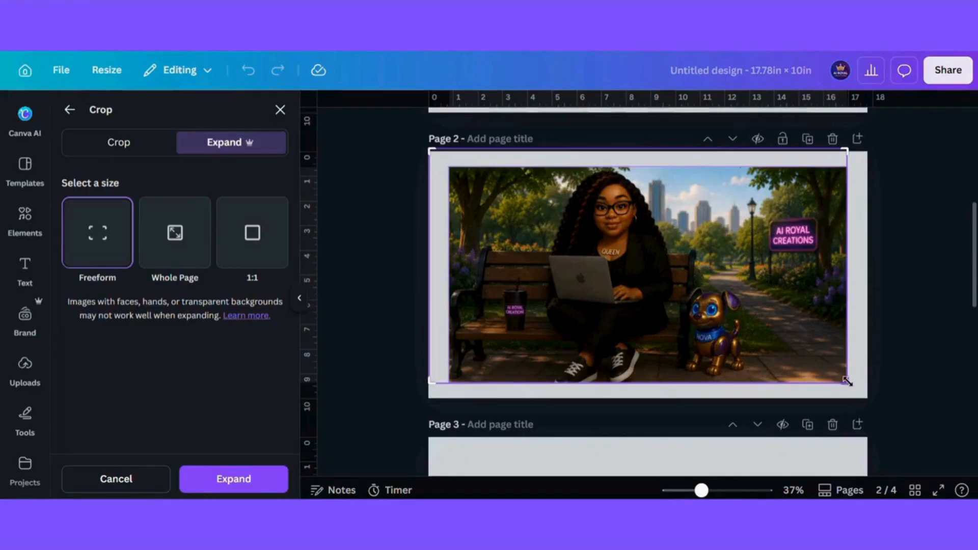
pyautogui.moveTo(847, 382); pyautogui.dragTo(864, 402)
pyautogui.click(237, 482)
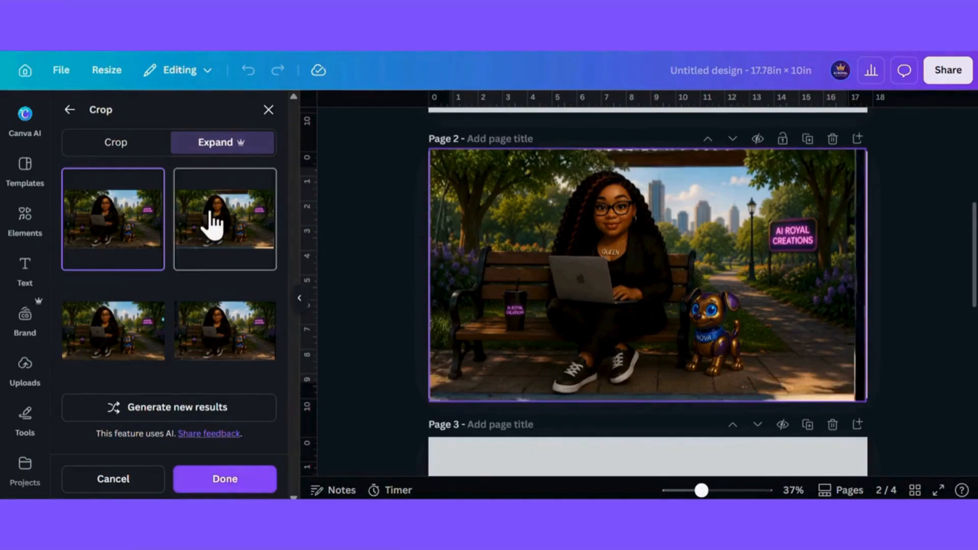
# - Compare the third and fourth expanded versions of the page 2 image and apply the third one
pyautogui.click(135, 303)
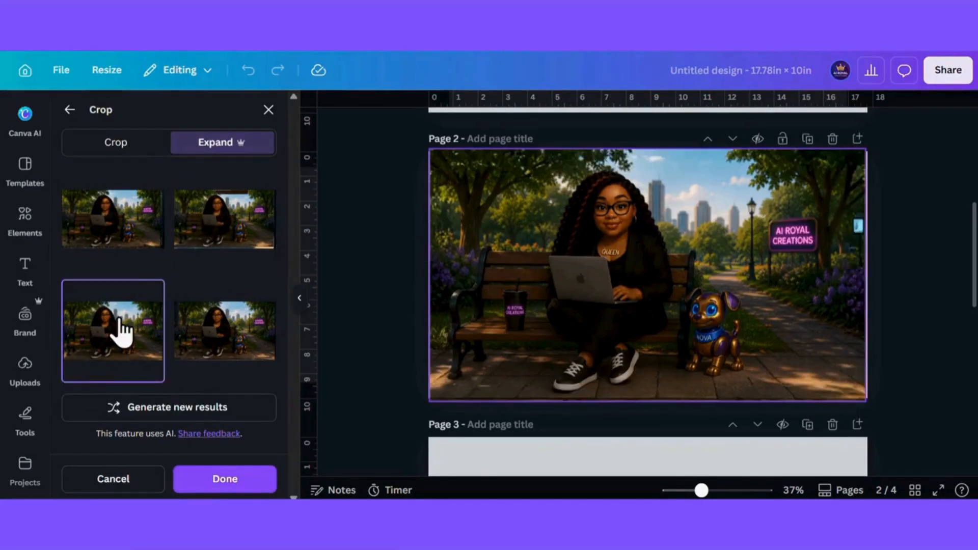
pyautogui.click(212, 323)
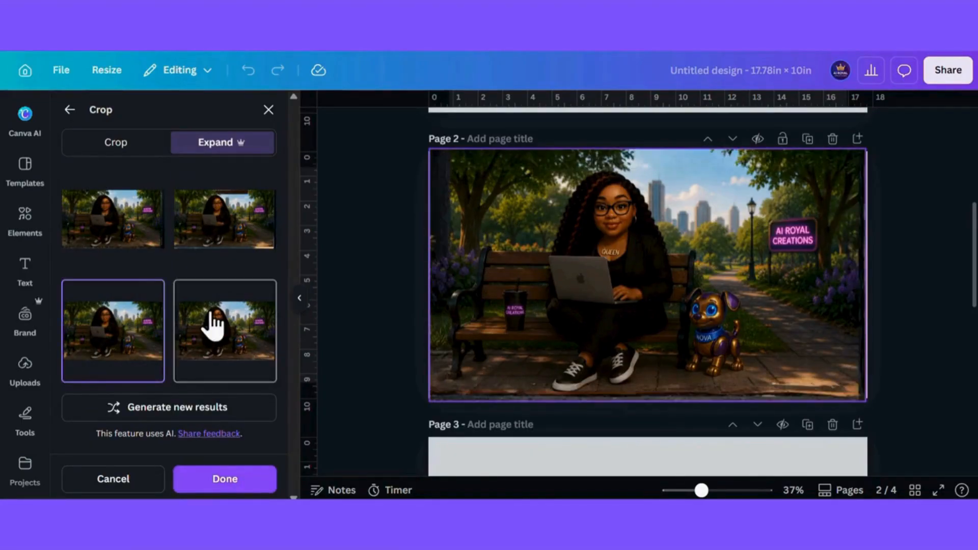
pyautogui.click(97, 362)
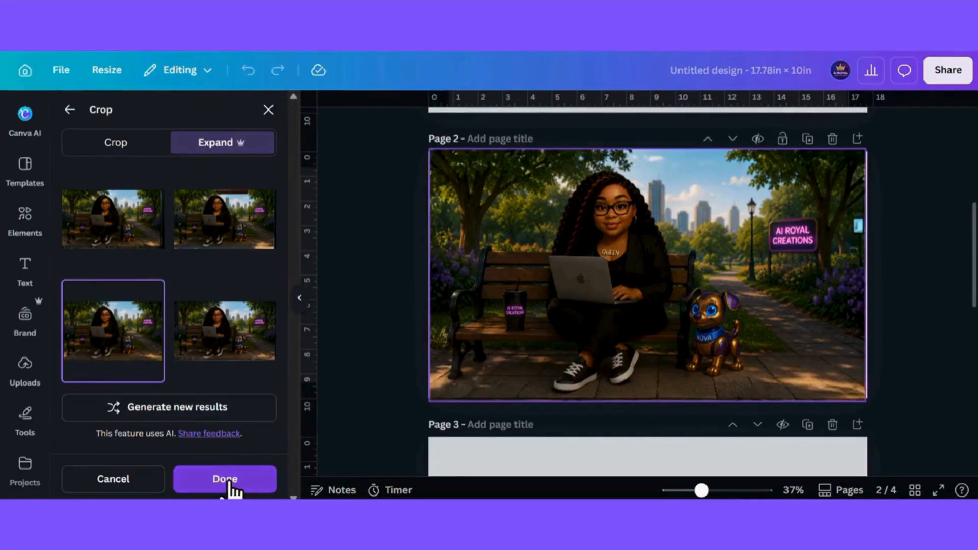
pyautogui.click(224, 479)
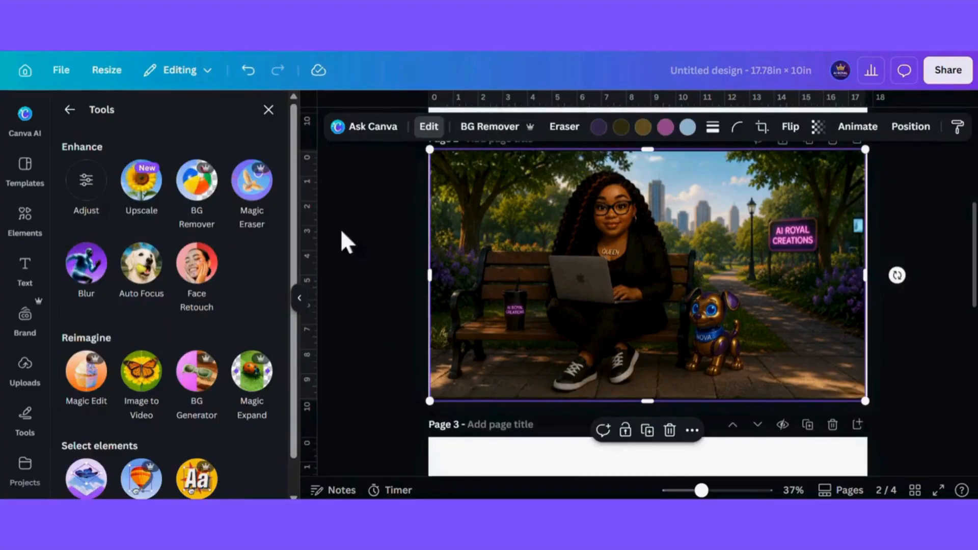
# - Split the expanded page 2 image into separate editable elements with Magic Layers
pyautogui.scroll(-1, 239, 281)
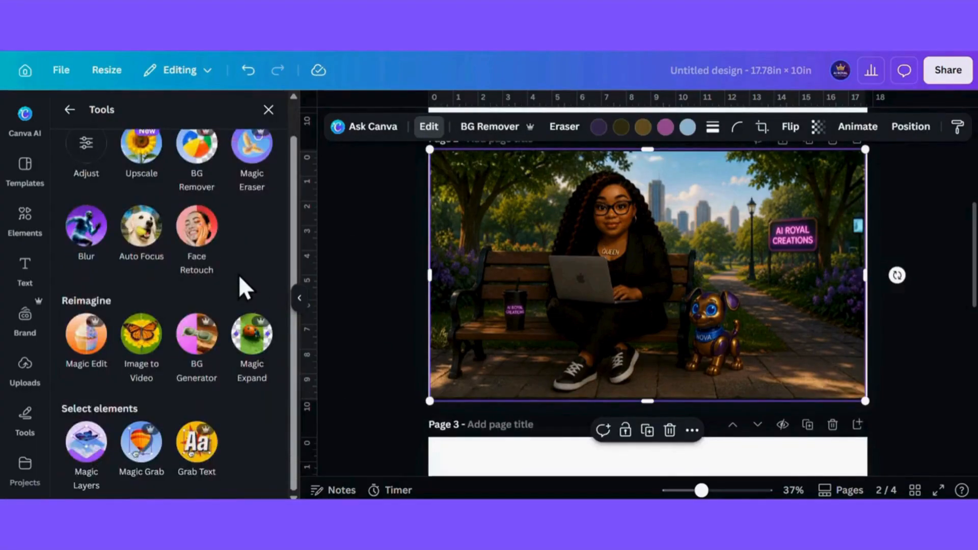
pyautogui.click(85, 438)
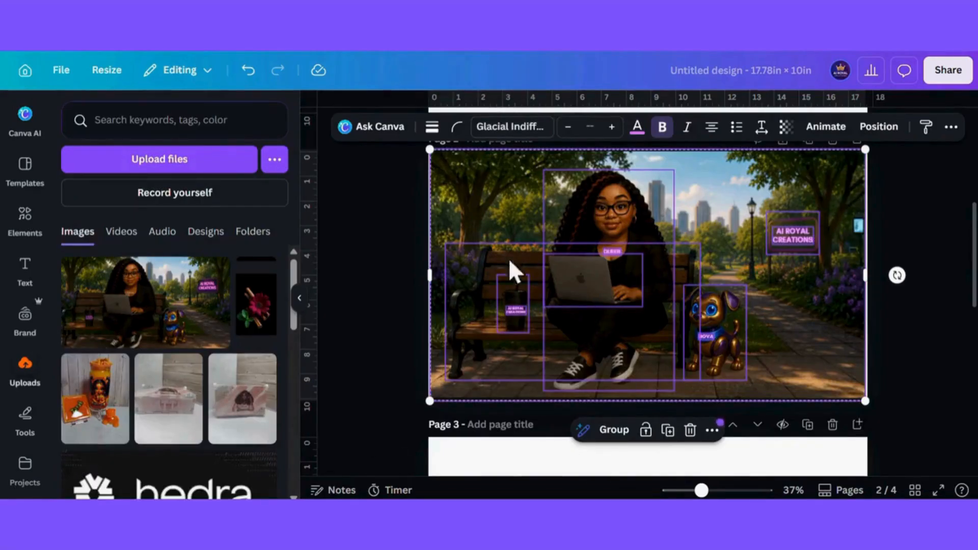
# - Shift the separated elements of the page 2 image slightly, then move the woman's layer and delete it
pyautogui.moveTo(585, 201)
pyautogui.mouseDown()
pyautogui.moveTo(694, 196)
pyautogui.moveTo(594, 204)
pyautogui.mouseUp()
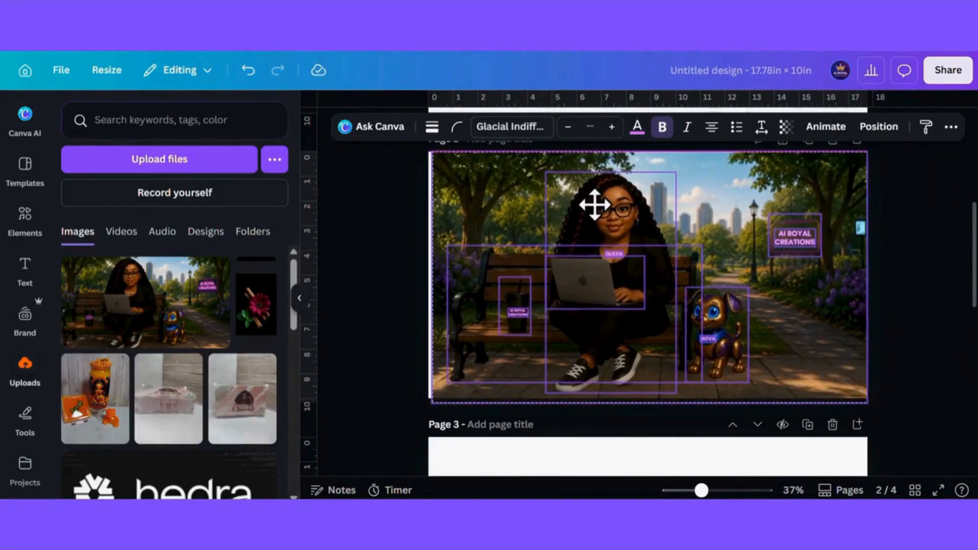
pyautogui.click(596, 247)
pyautogui.moveTo(595, 247); pyautogui.dragTo(635, 227)
pyautogui.click(641, 148)
# - Delete the laptop layer from the page 2 scene and move the robot dog and bench layers to the right
pyautogui.click(579, 285)
pyautogui.moveTo(579, 285); pyautogui.dragTo(669, 249)
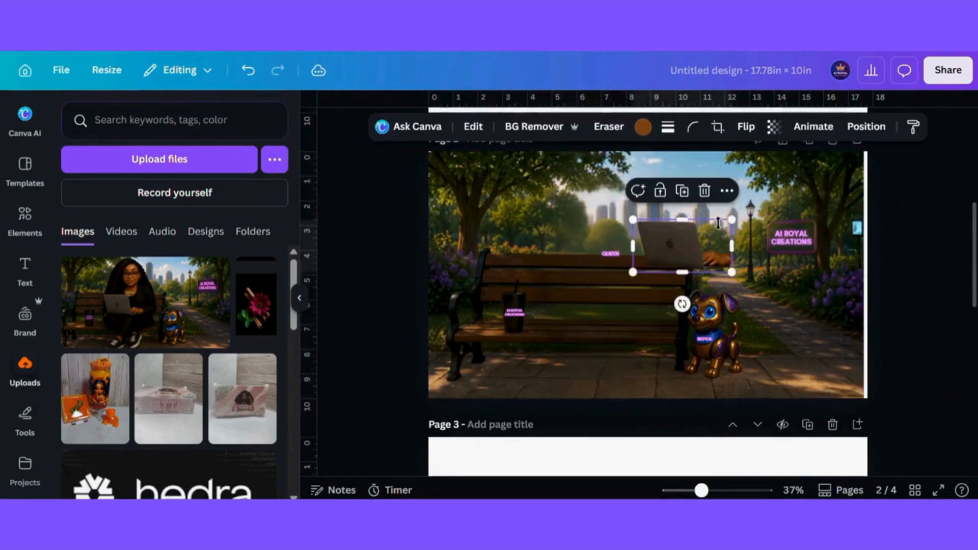
pyautogui.click(702, 193)
pyautogui.moveTo(712, 317); pyautogui.dragTo(779, 324)
pyautogui.moveTo(597, 286); pyautogui.dragTo(694, 271)
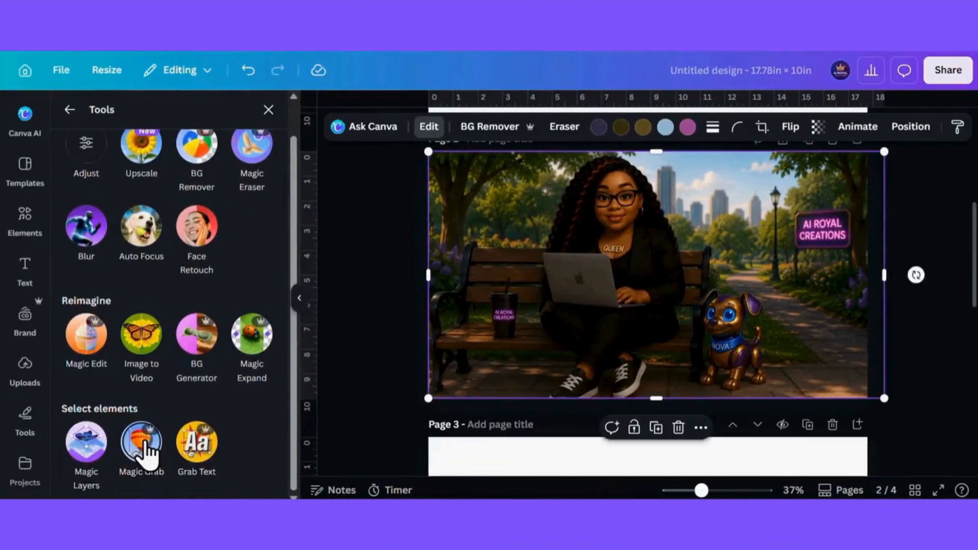
# - Extract the robot dog from the page 2 image with Magic Grab and move it as a separate element
pyautogui.click(145, 443)
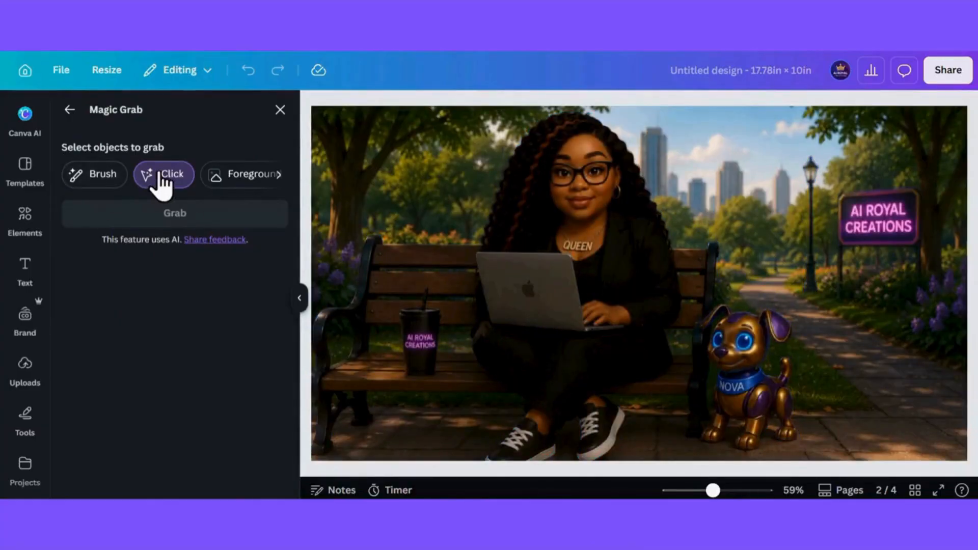
pyautogui.click(742, 387)
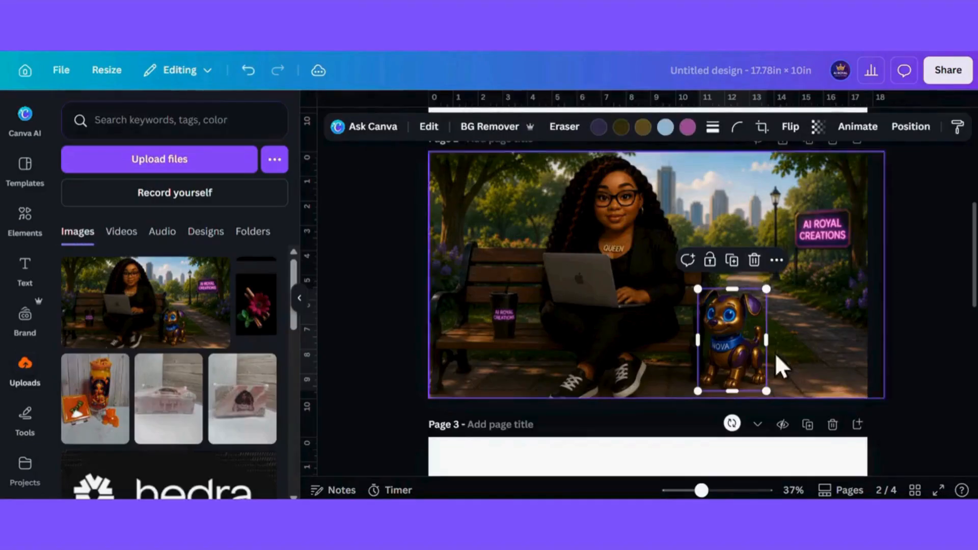
pyautogui.moveTo(774, 360); pyautogui.dragTo(808, 335)
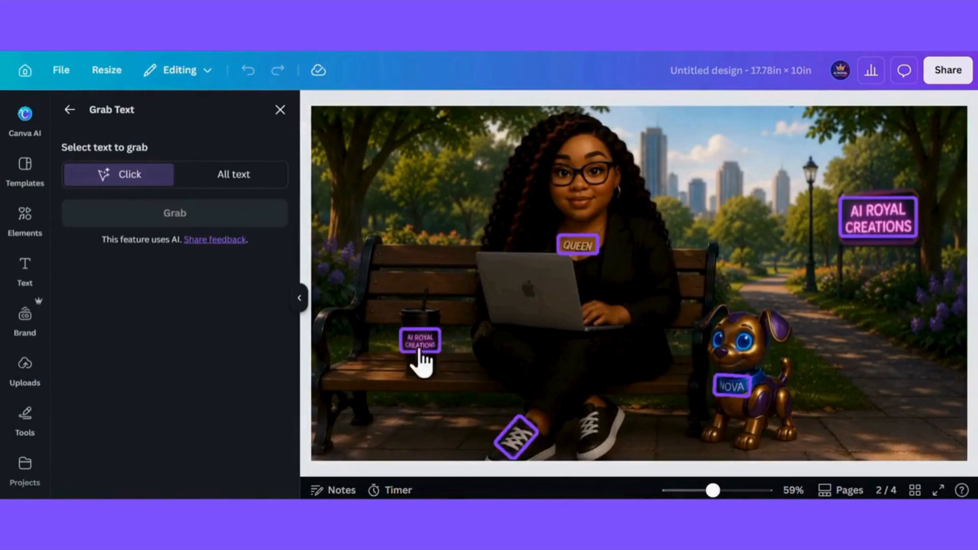
# - Extract the sign's "AI ROYAL CREATIONS" text with Grab Text and move it onto the laptop lid
pyautogui.click(886, 227)
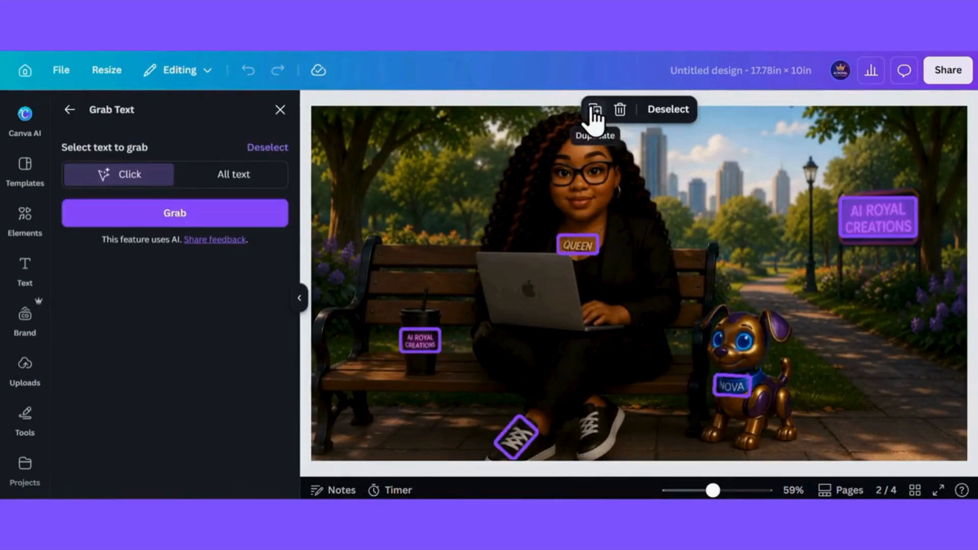
pyautogui.click(240, 220)
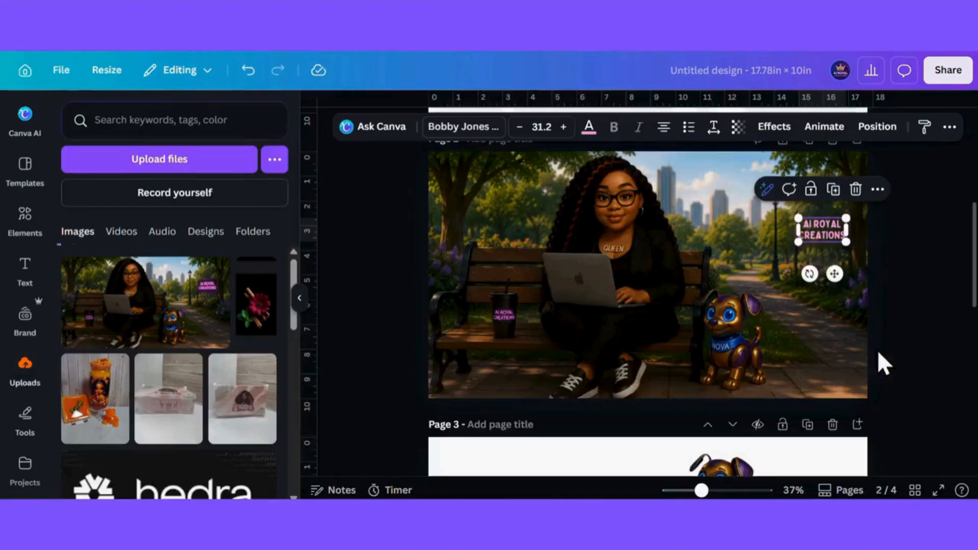
pyautogui.moveTo(832, 271); pyautogui.dragTo(593, 320)
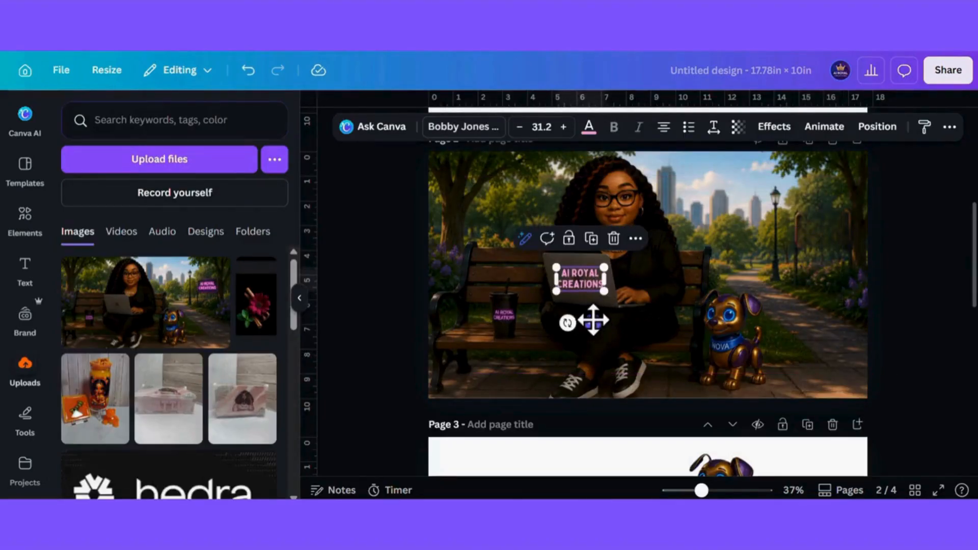
pyautogui.click(498, 203)
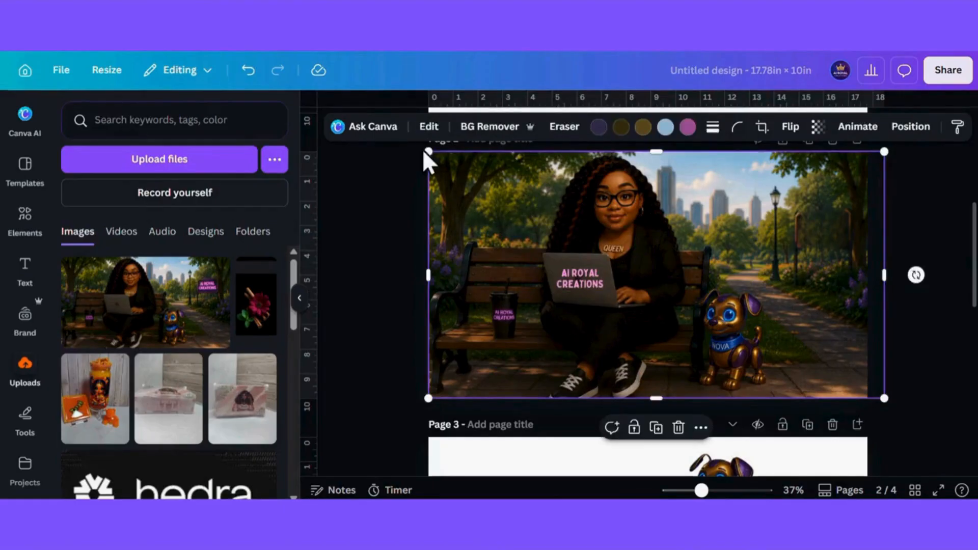
pyautogui.click(434, 132)
pyautogui.click(261, 214)
pyautogui.scroll(-1, 251, 225)
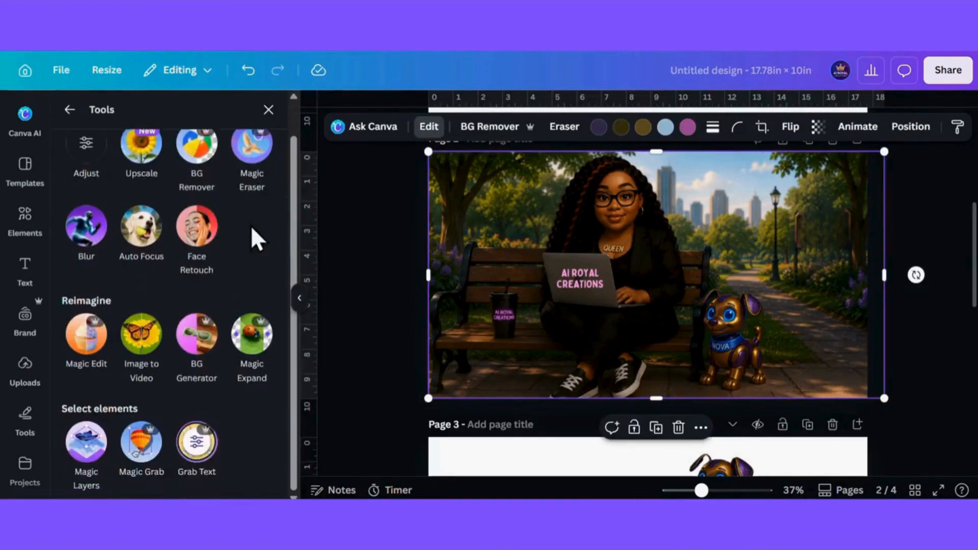
pyautogui.scroll(1, 188, 188)
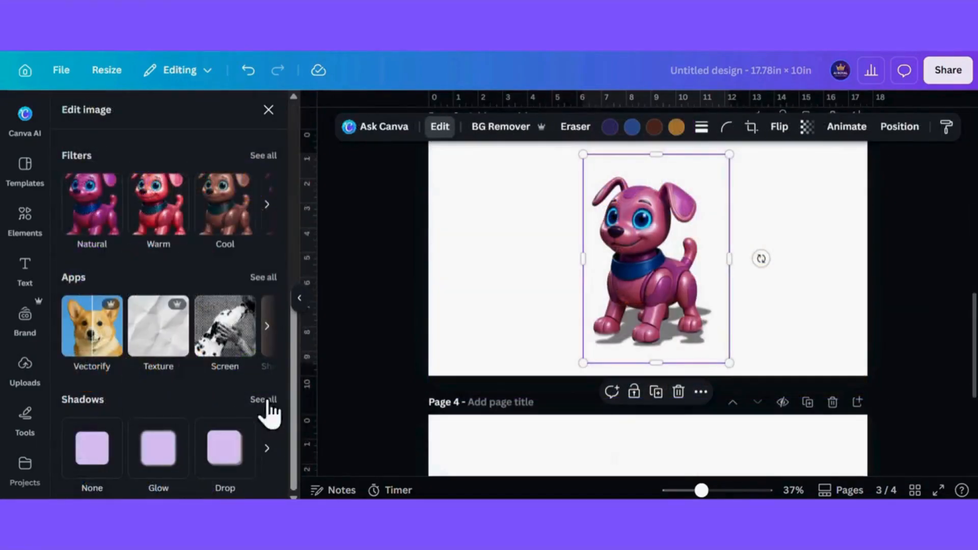
# - Try the Glow, Drop, Outline, Curved, Page lift and Angled shadow styles on the page 3 robot dog
pyautogui.click(264, 402)
pyautogui.click(94, 280)
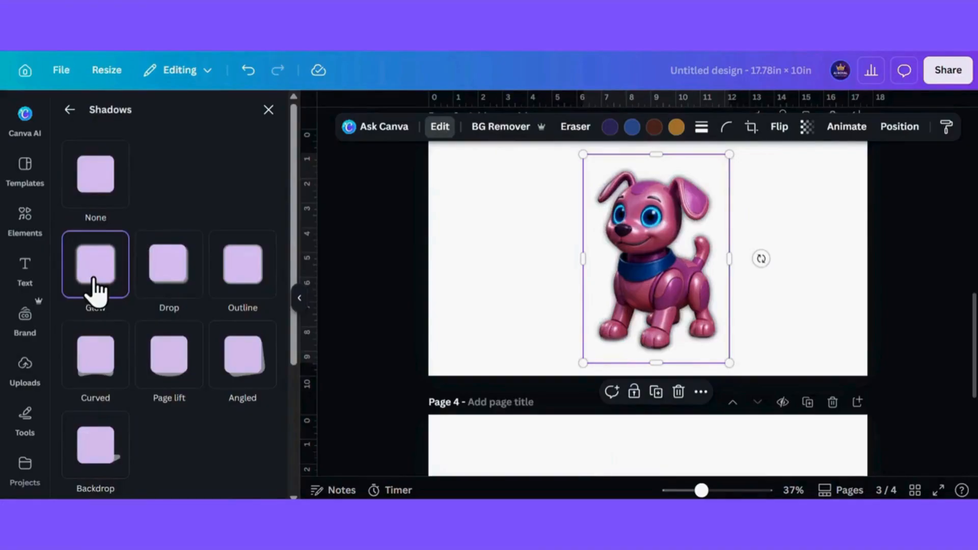
pyautogui.click(169, 283)
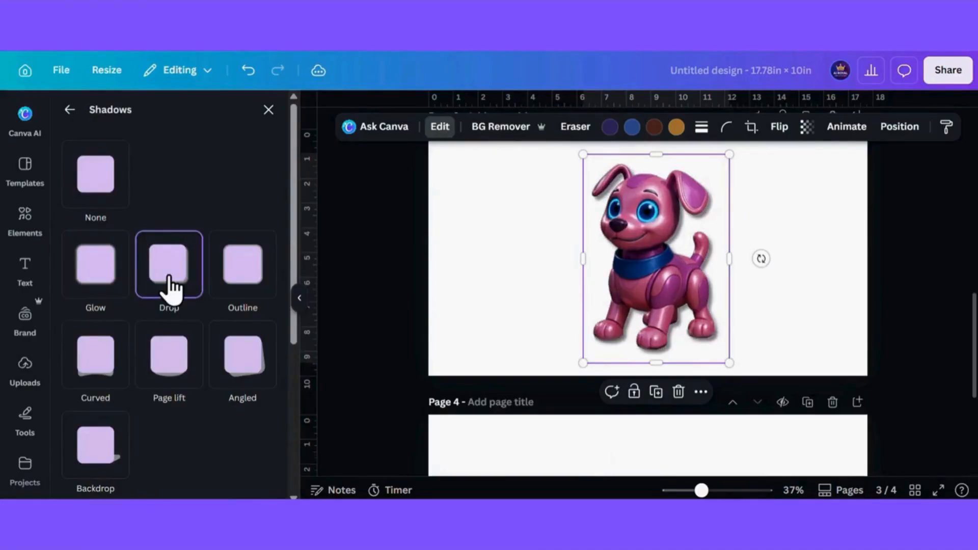
pyautogui.click(236, 277)
pyautogui.scroll(-3, 203, 290)
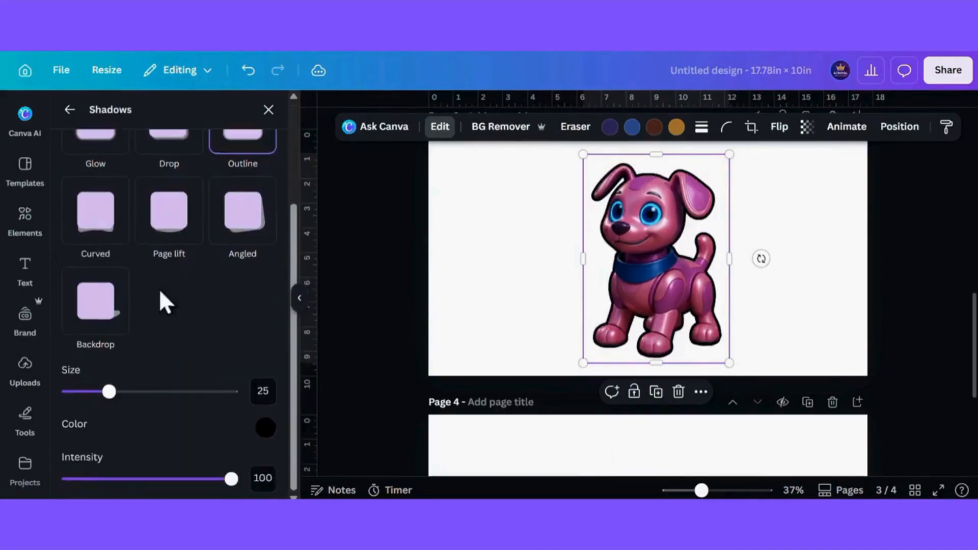
pyautogui.click(102, 228)
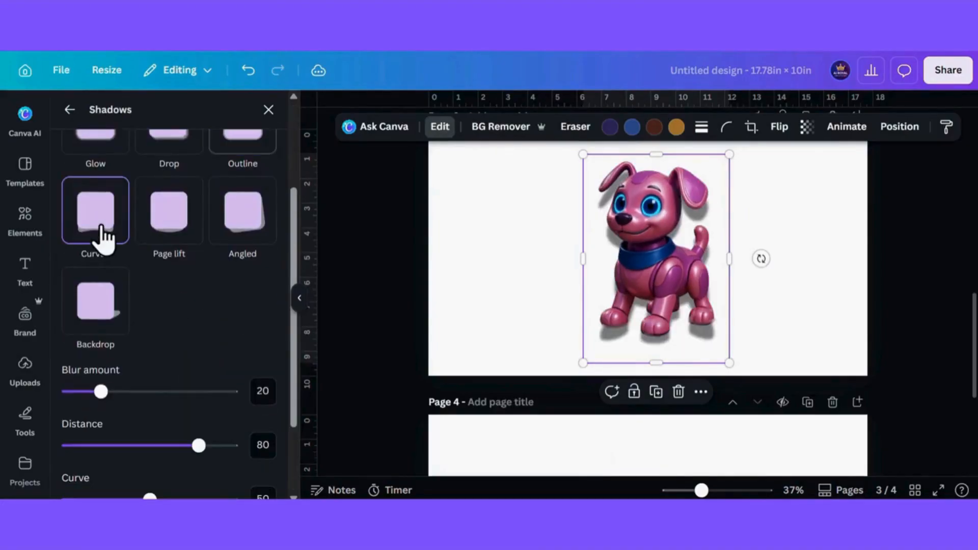
pyautogui.click(167, 216)
pyautogui.click(240, 224)
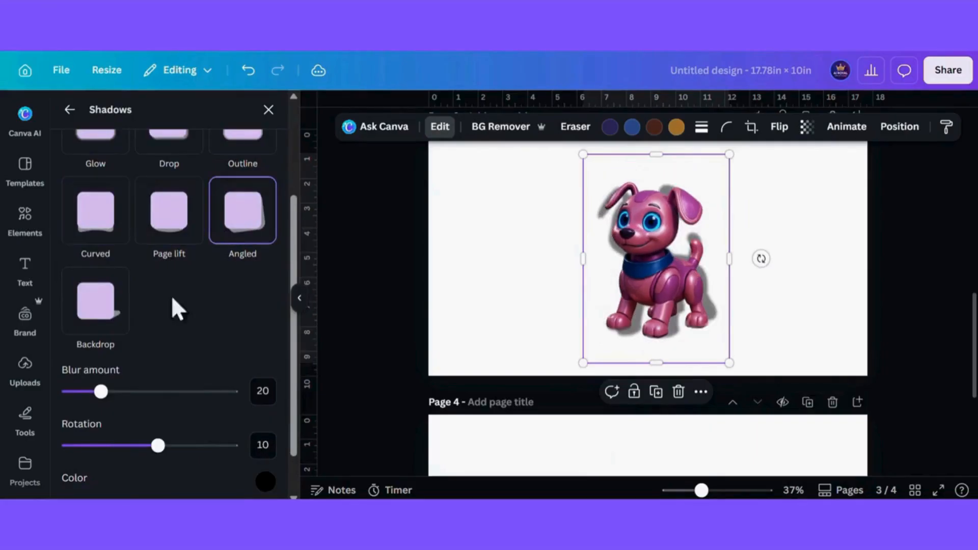
# - Apply a Backdrop shadow to the page 3 robot dog with blur amount 0 and direction 26
pyautogui.click(106, 329)
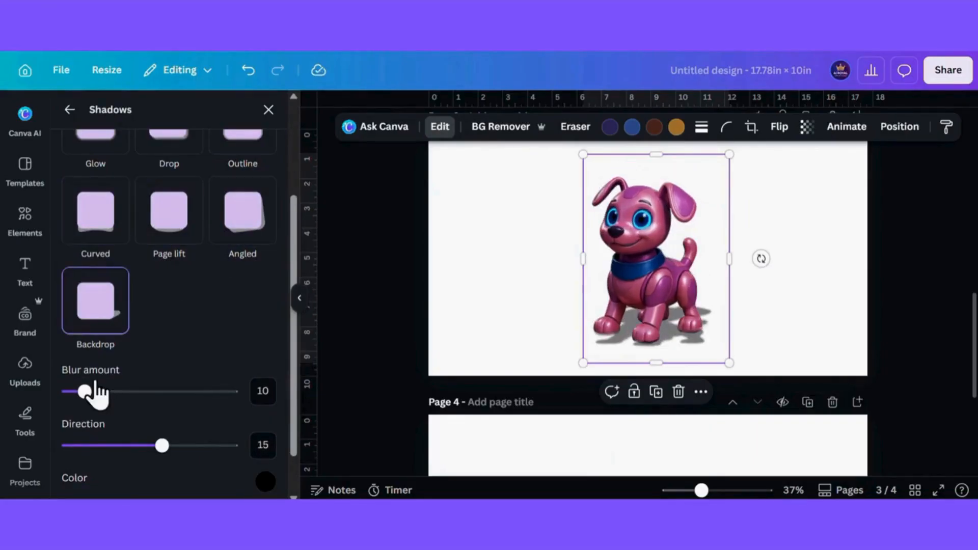
pyautogui.moveTo(97, 395); pyautogui.dragTo(67, 395)
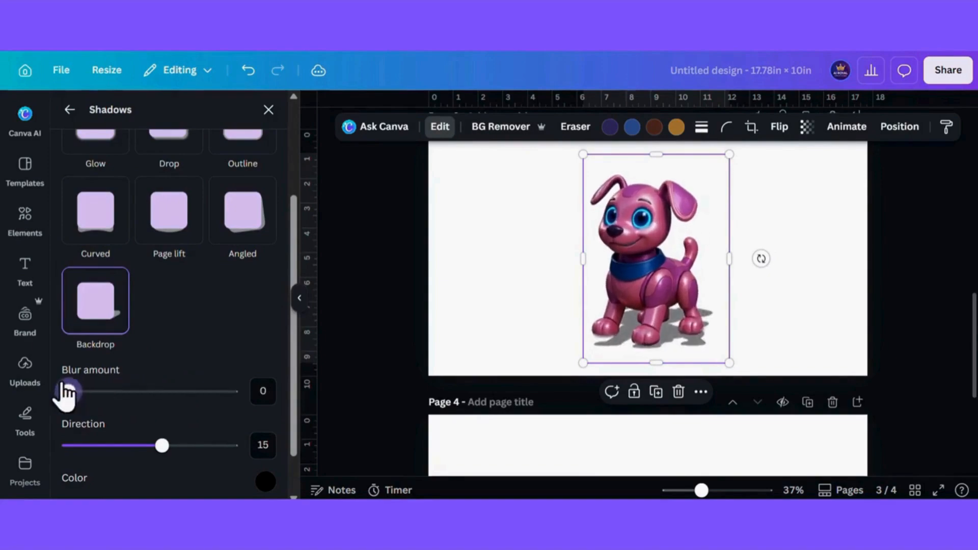
pyautogui.moveTo(162, 446)
pyautogui.mouseDown()
pyautogui.moveTo(195, 446)
pyautogui.moveTo(131, 447)
pyautogui.moveTo(170, 448)
pyautogui.mouseUp()
pyautogui.scroll(-1, 208, 395)
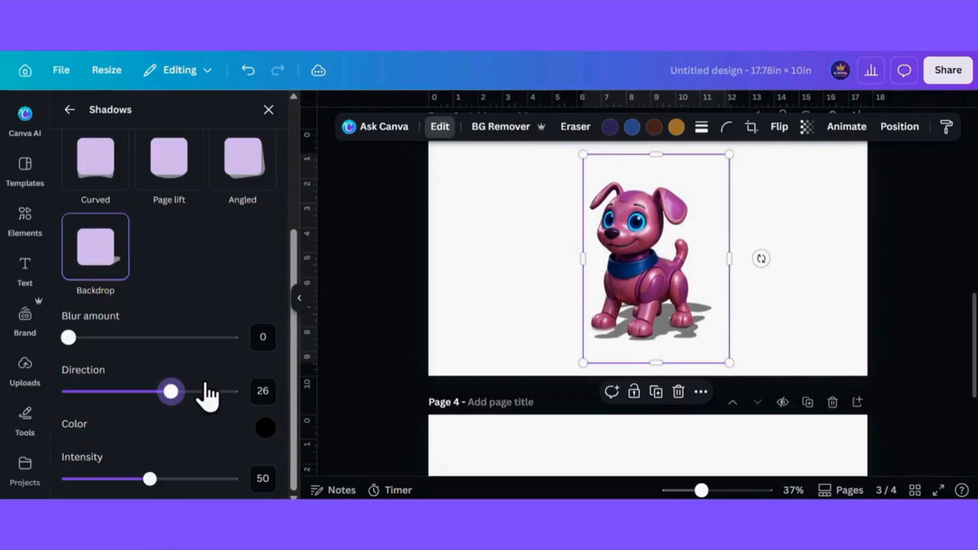
# - Color the robot dog's backdrop shadow red #CE3131 and raise its intensity to the maximum
pyautogui.click(262, 430)
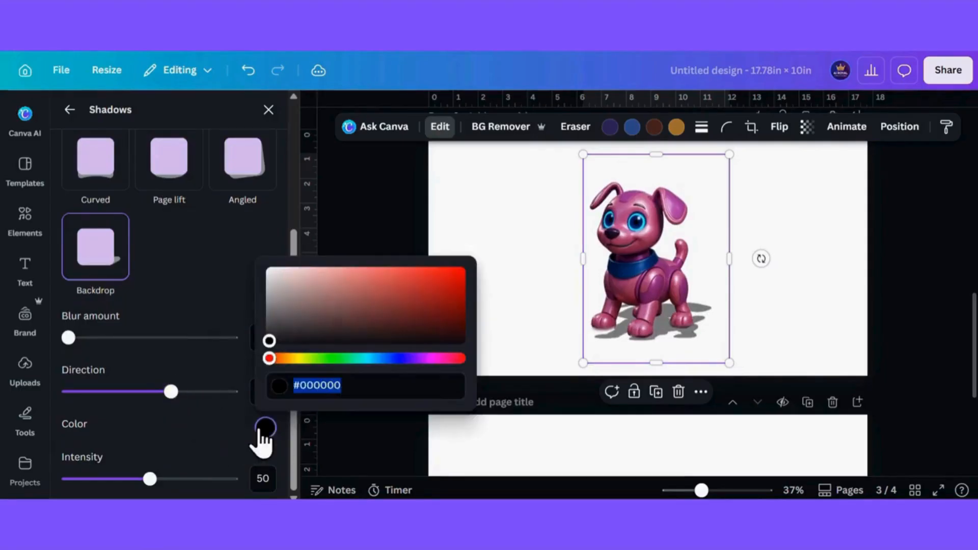
pyautogui.click(417, 284)
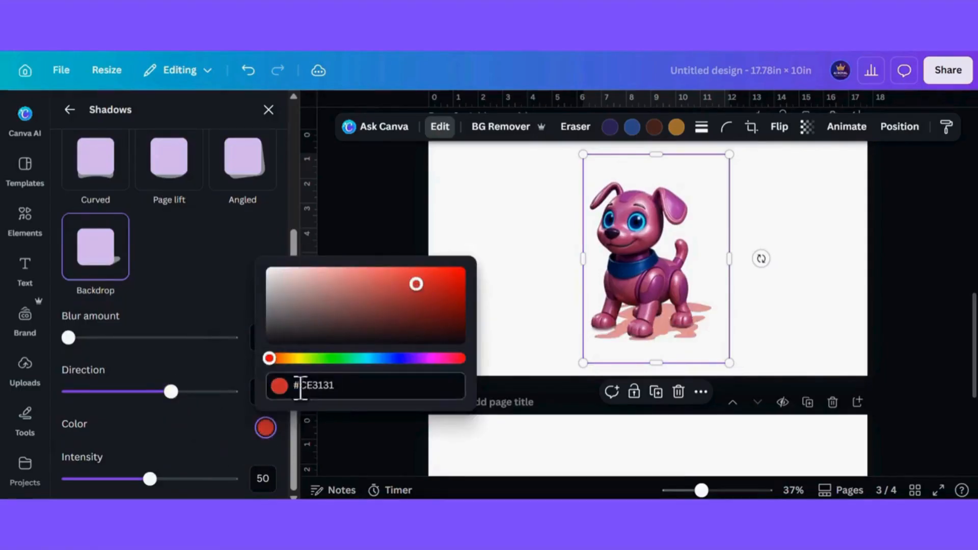
pyautogui.click(213, 359)
pyautogui.moveTo(151, 480); pyautogui.dragTo(235, 483)
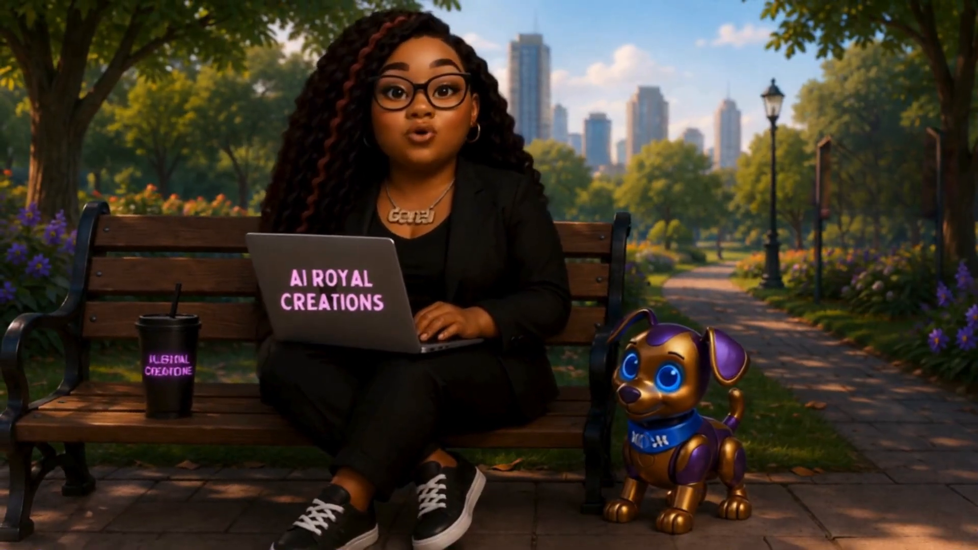